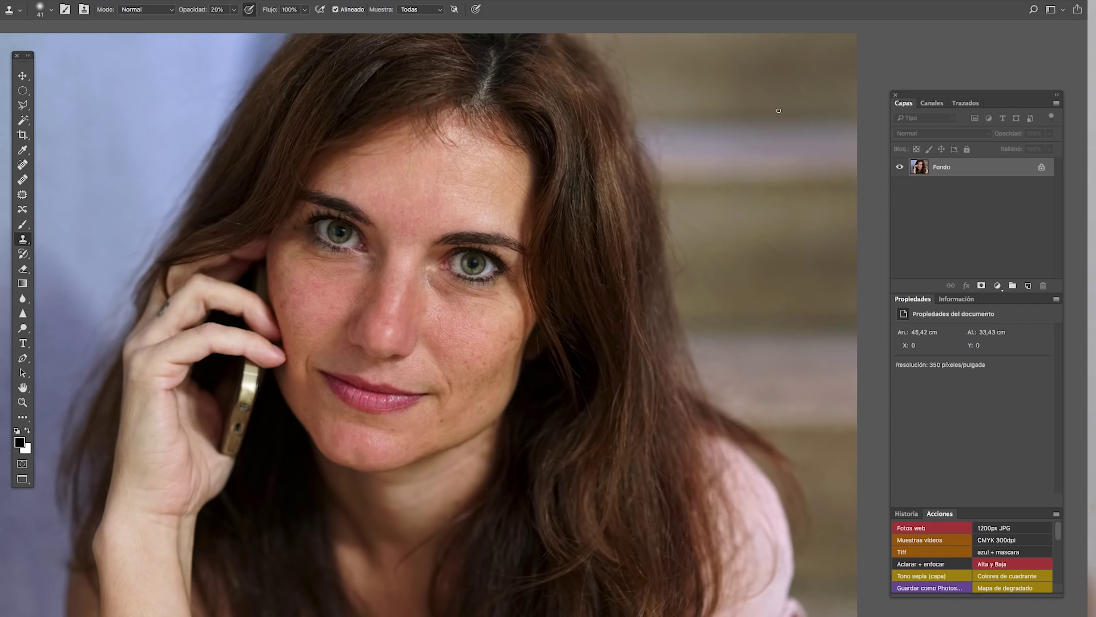
Zoom in and pan the portrait until both eyes fill the view.
key(ctrl+plus)
key(ctrl+plus)
key(ctrl+plus)
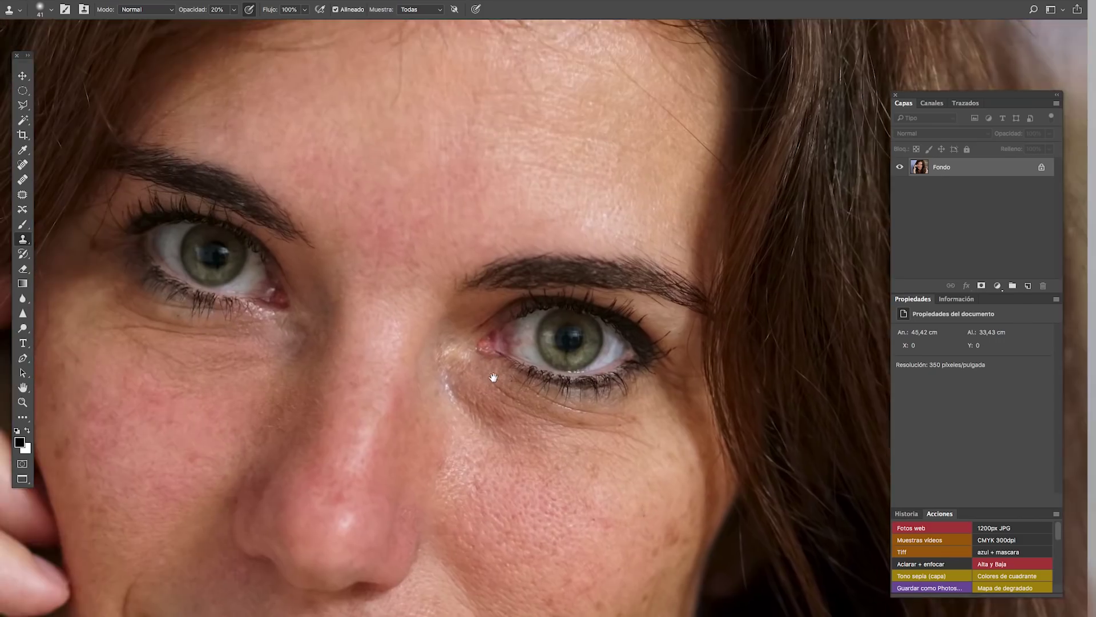
mouse_move(394, 300)
mouse_down()
mouse_move(576, 331)
mouse_move(570, 350)
mouse_up()
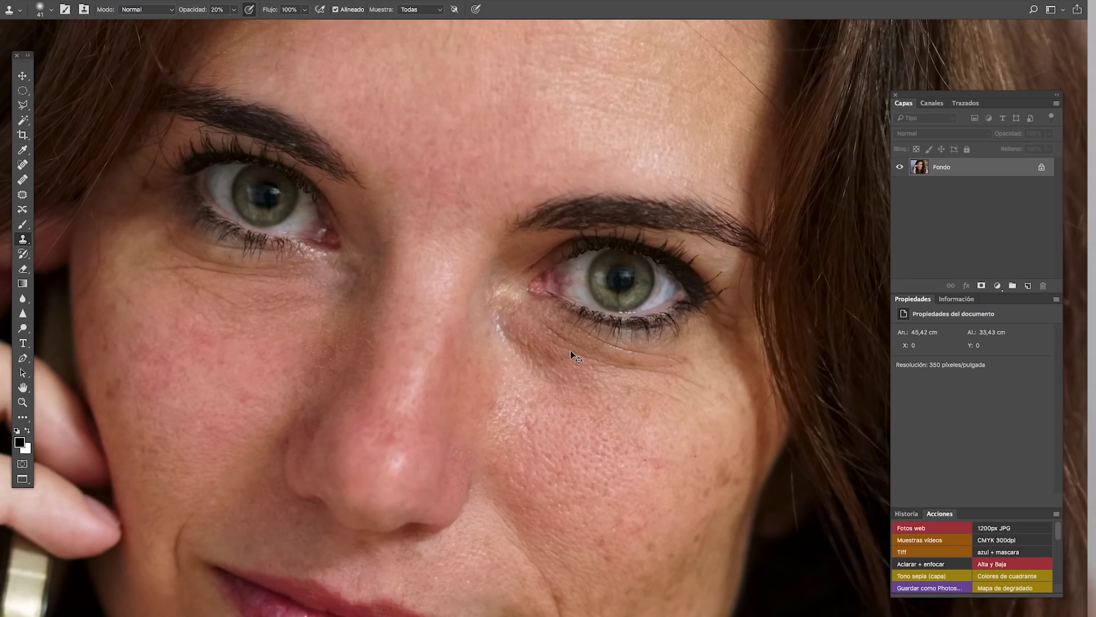
key(ctrl+minus)
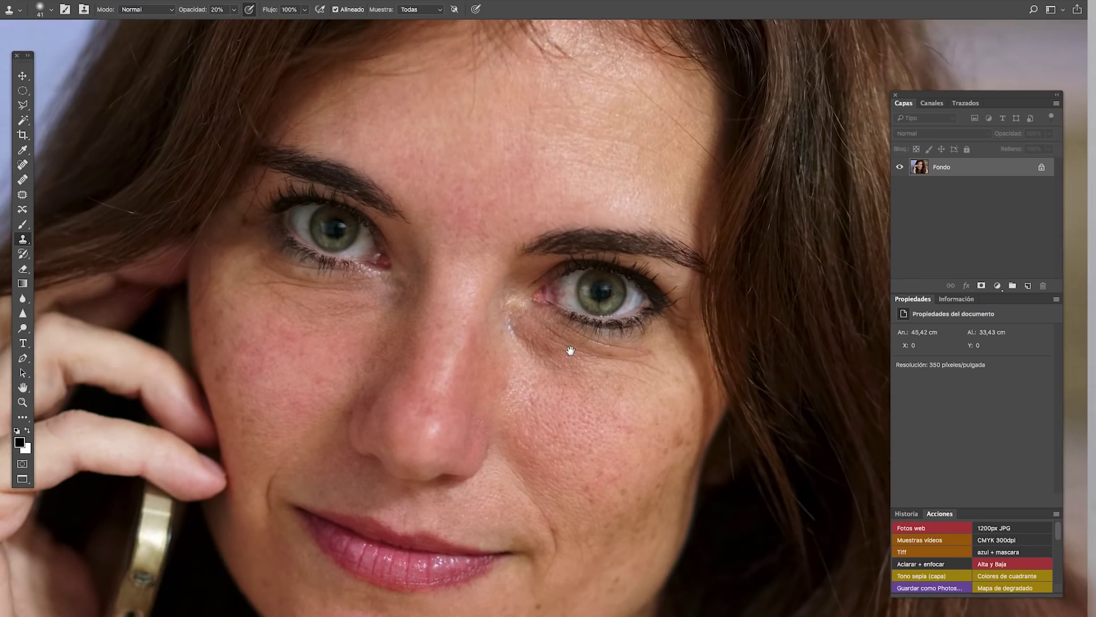
drag(571, 314, 545, 307)
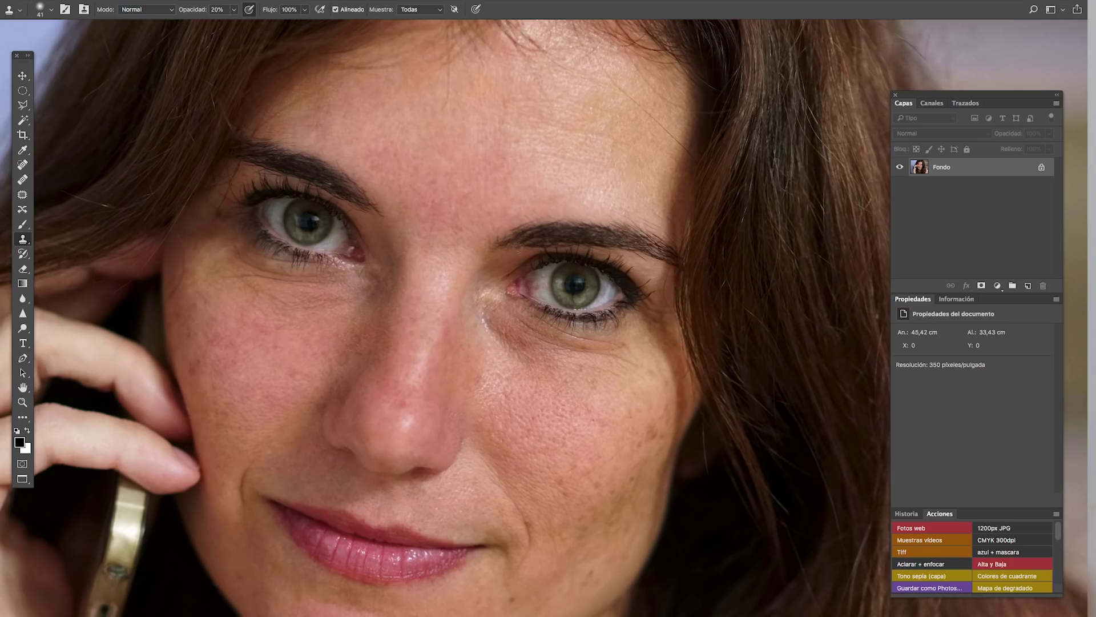
drag(526, 256, 516, 248)
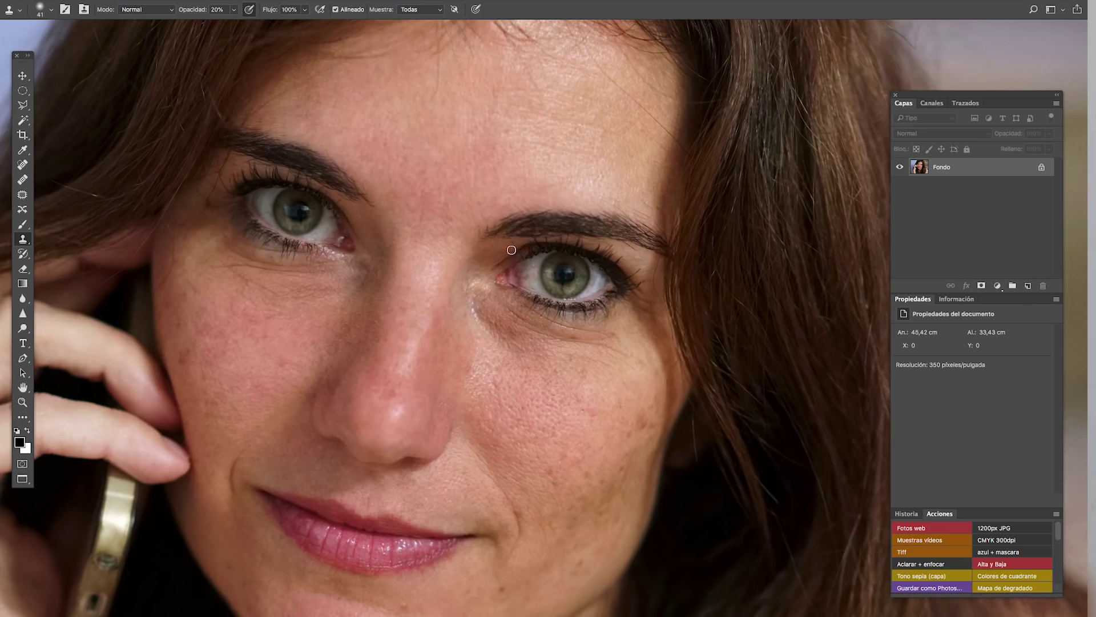
drag(335, 261, 320, 265)
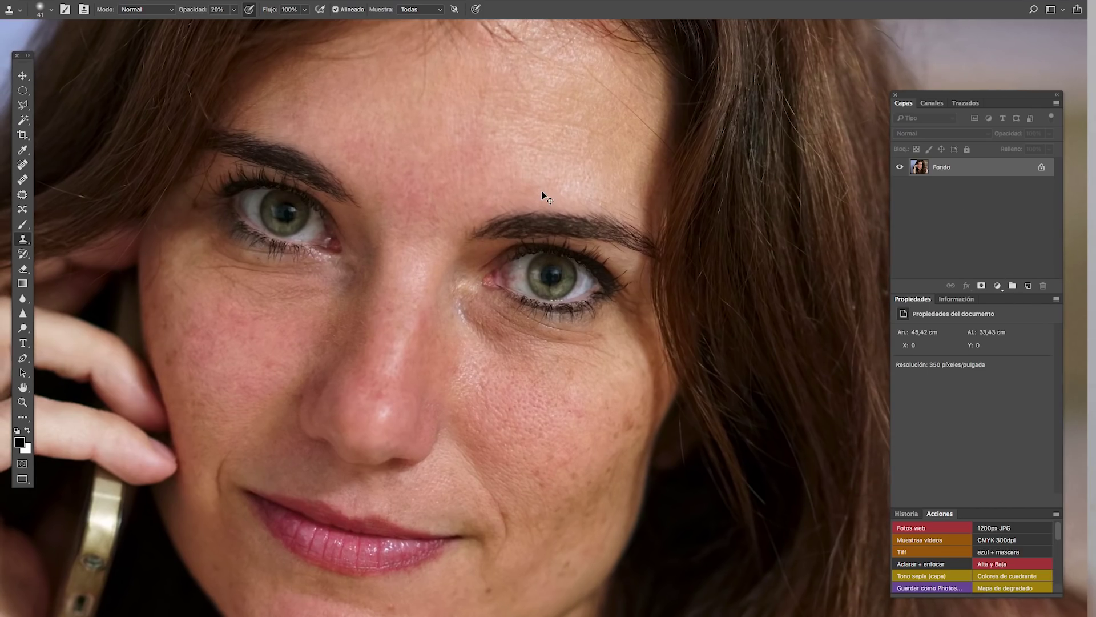
key(ctrl+plus)
drag(406, 292, 462, 308)
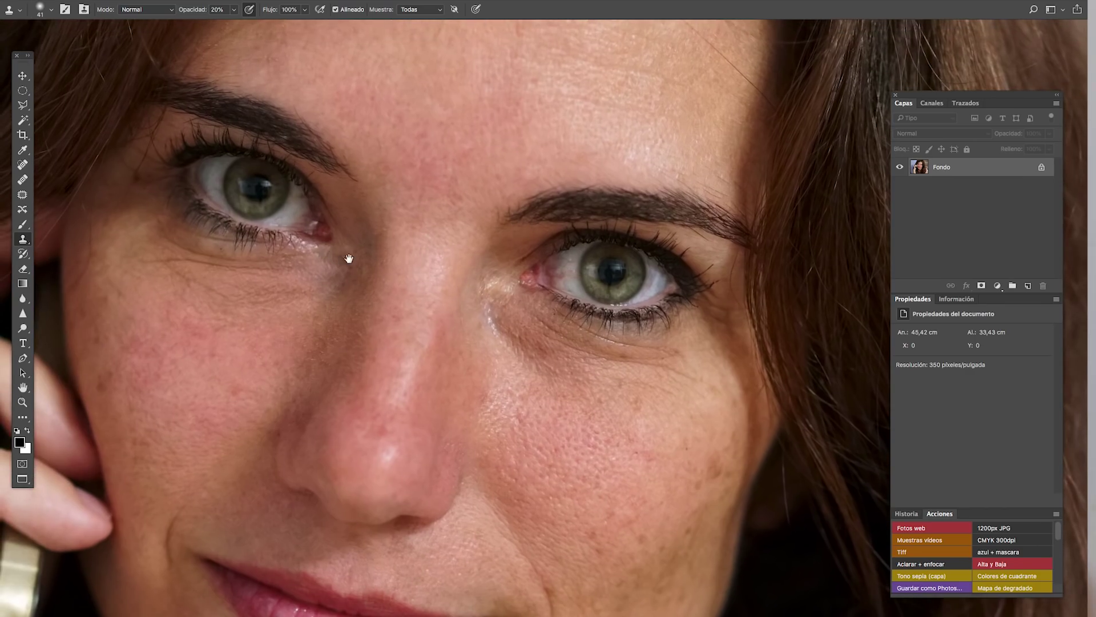
drag(349, 258, 374, 262)
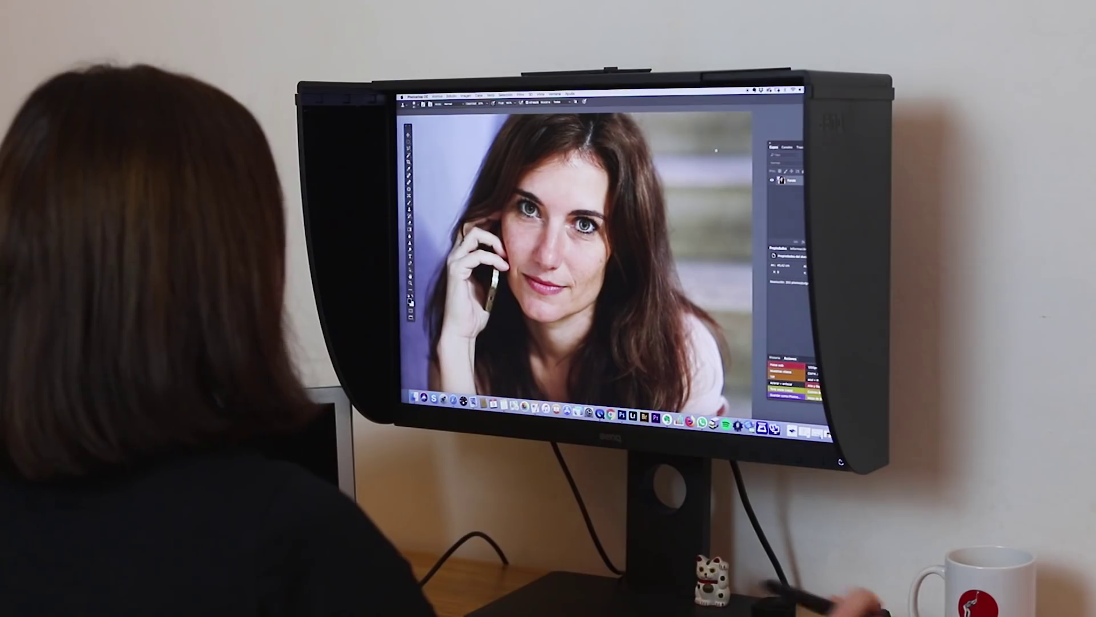
key(ctrl+plus)
key(ctrl+plus)
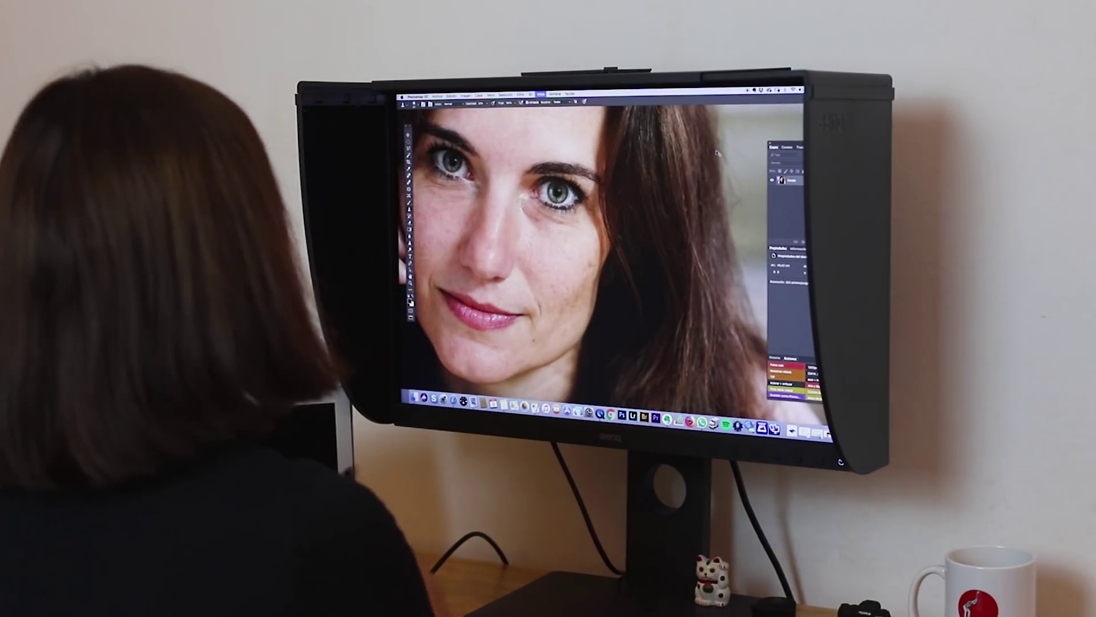
key(ctrl+plus)
key(ctrl+minus)
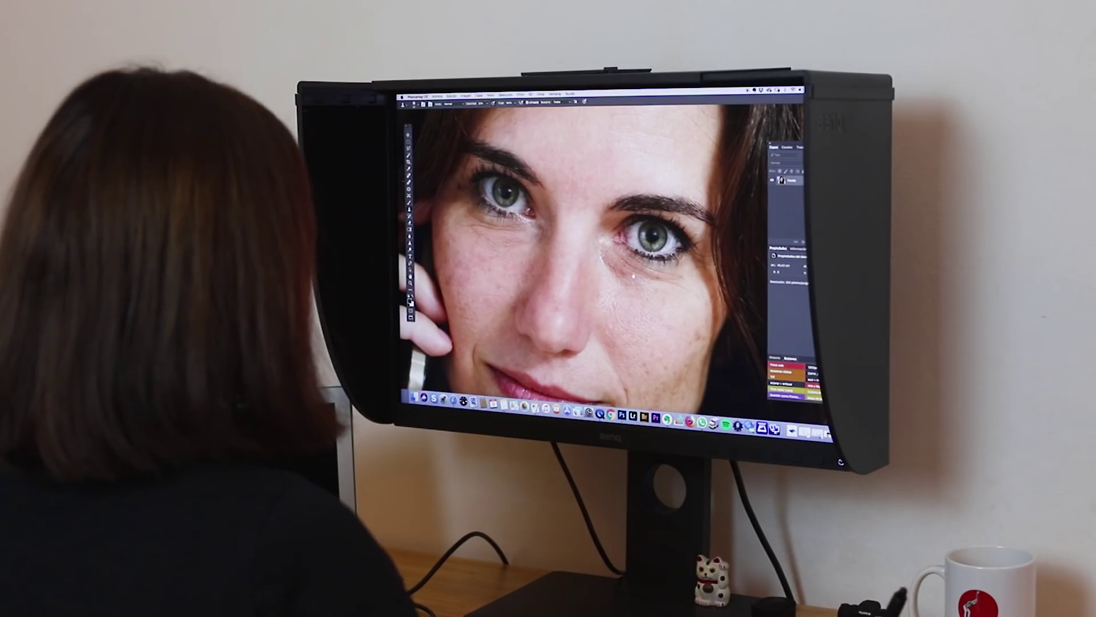
drag(634, 277, 626, 270)
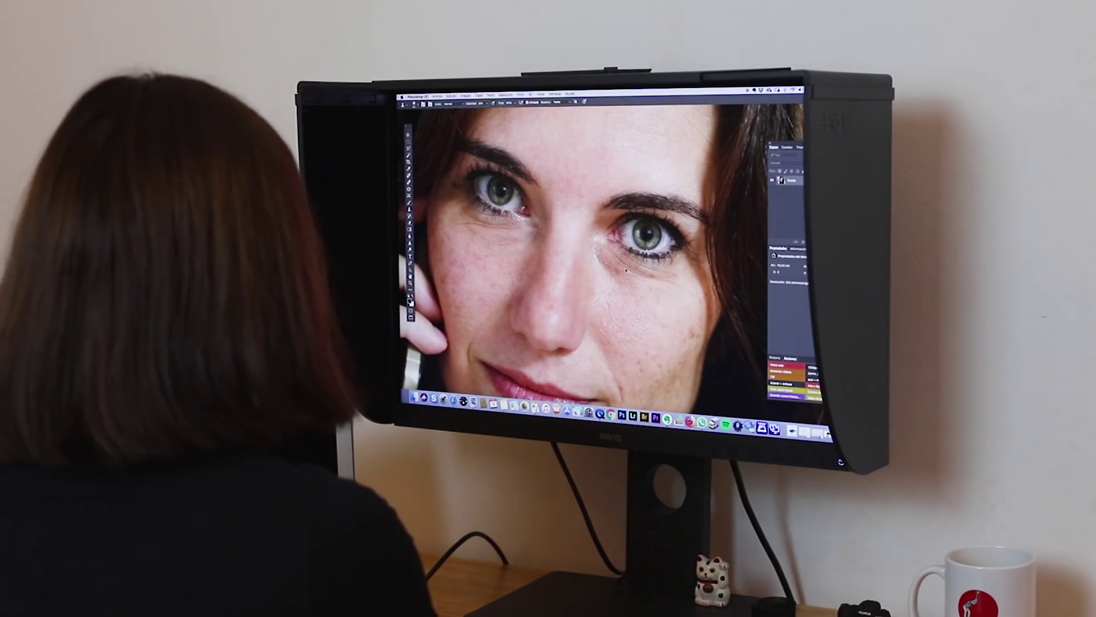
key(ctrl+minus)
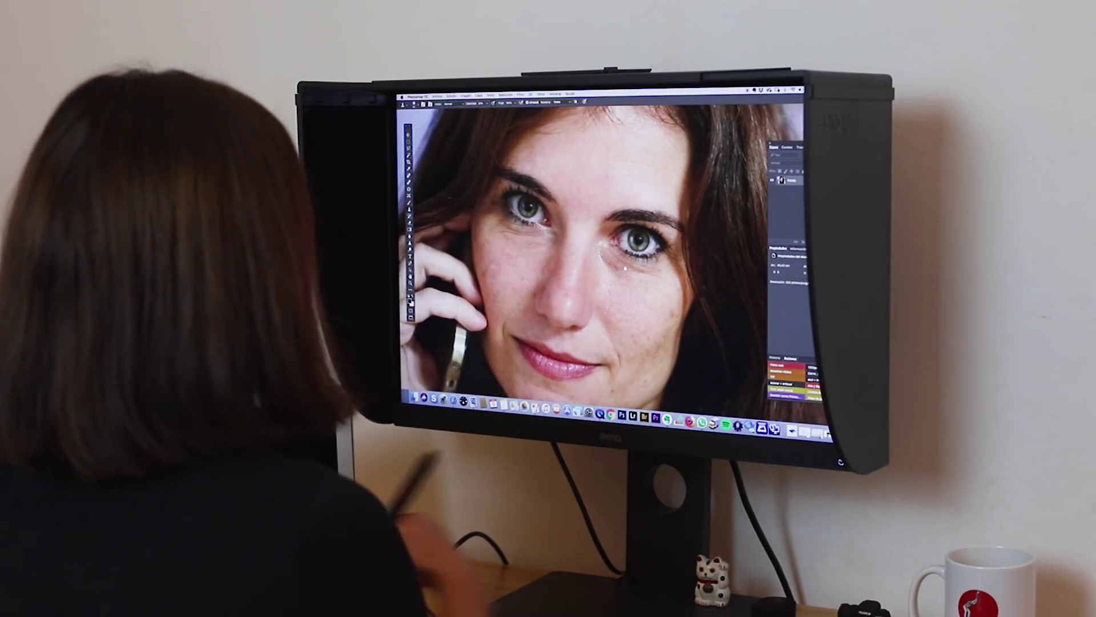
drag(625, 268, 623, 228)
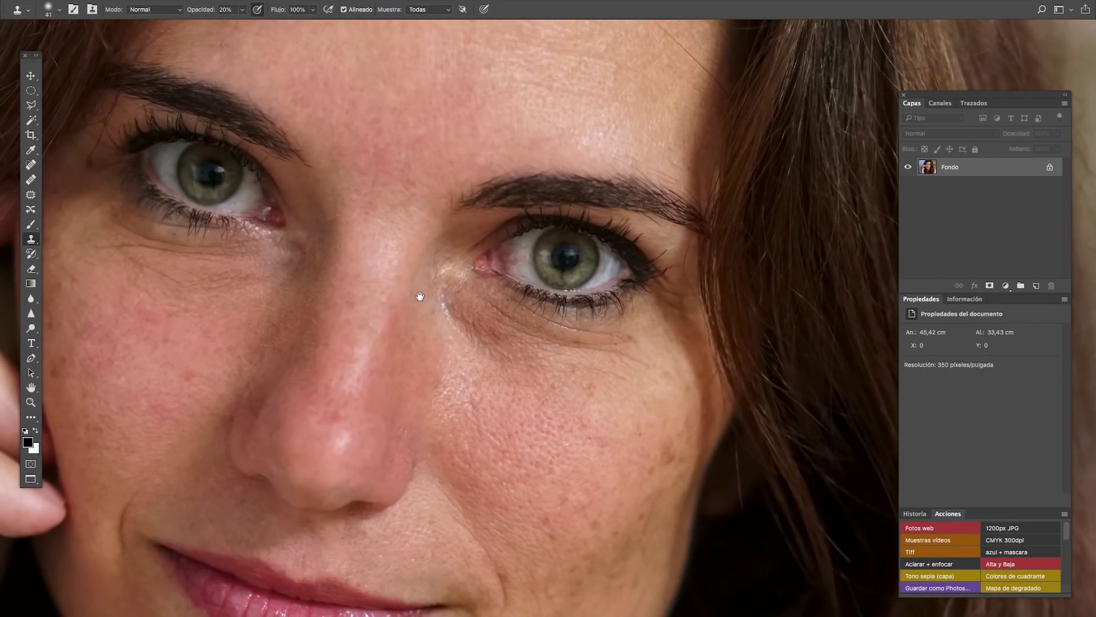
Pan around the eyes, then zoom out and recentre the full portrait.
scroll(420, 299, up, 2)
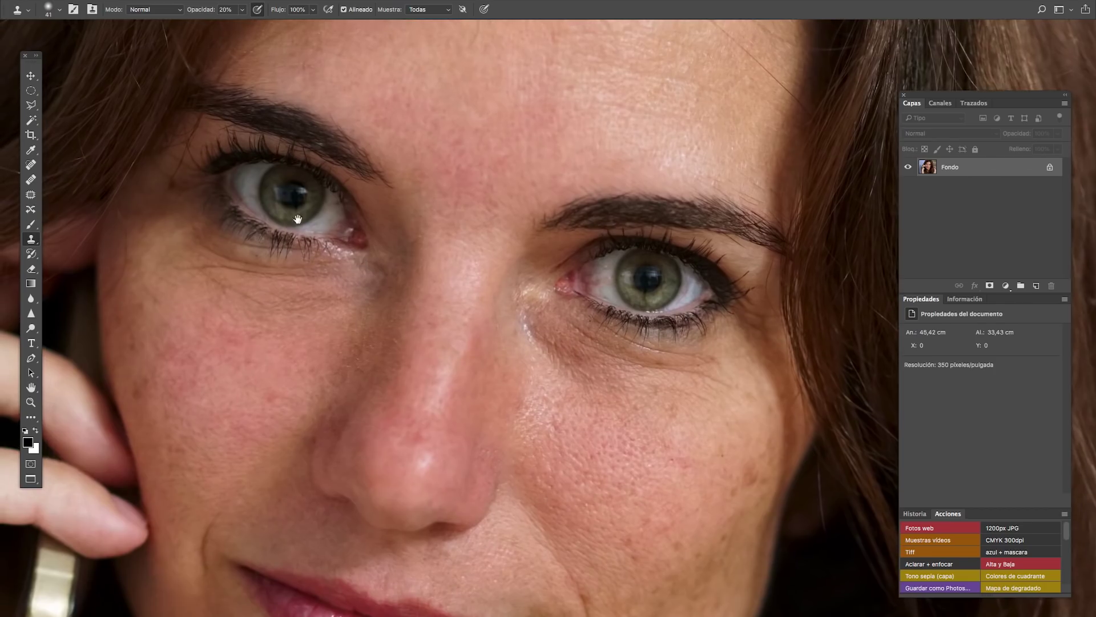
drag(273, 248, 289, 268)
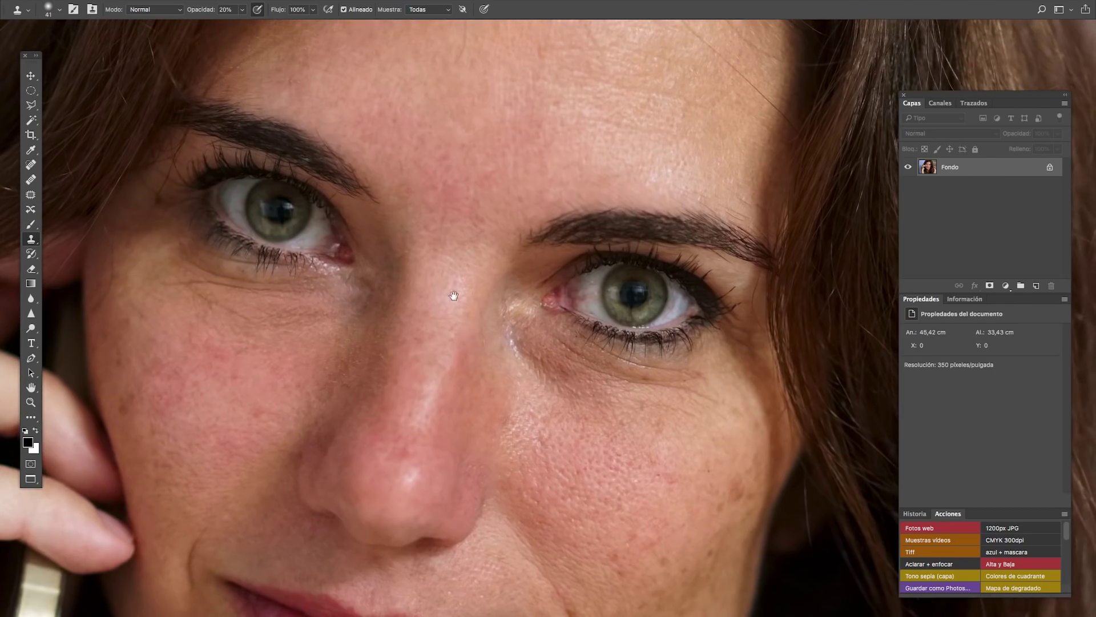
scroll(574, 308, down, 1)
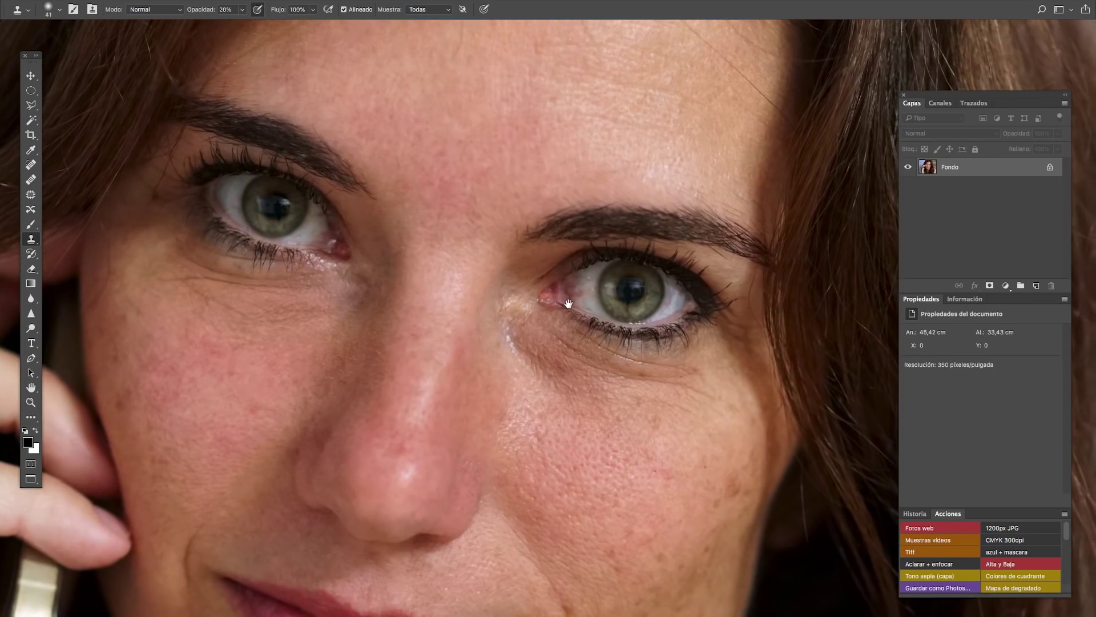
scroll(523, 273, down, 2)
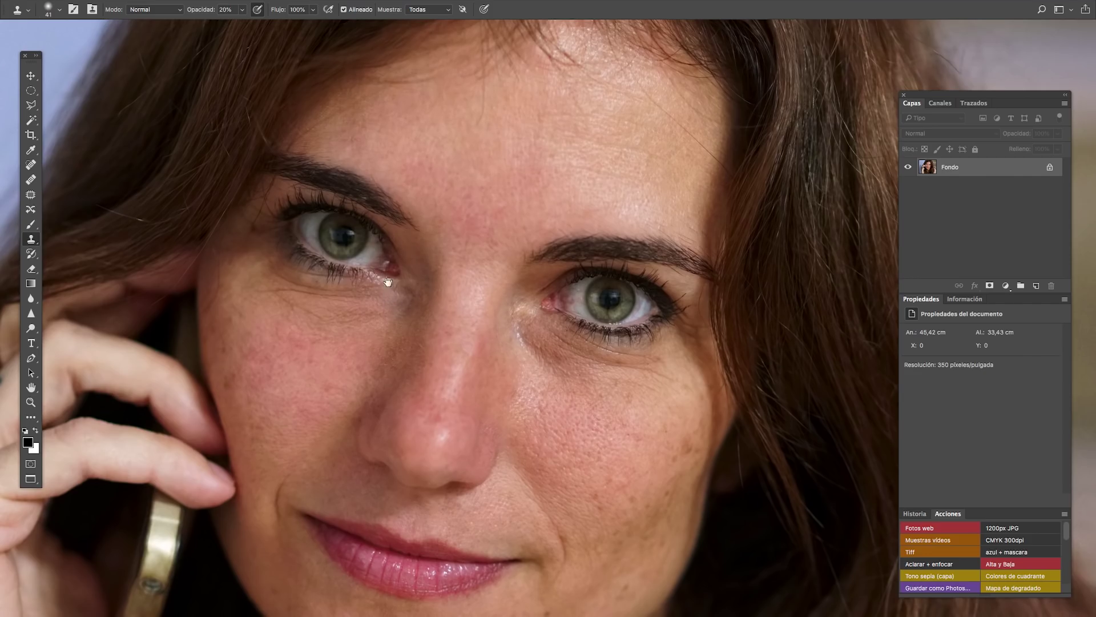
drag(388, 282, 375, 248)
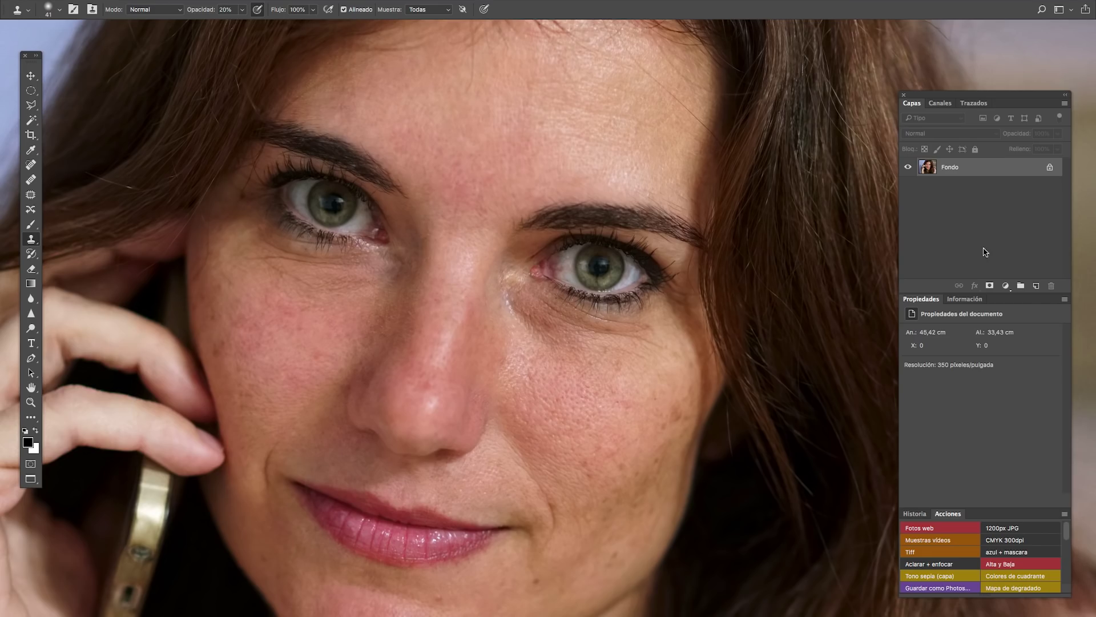
key(ctrl+minus)
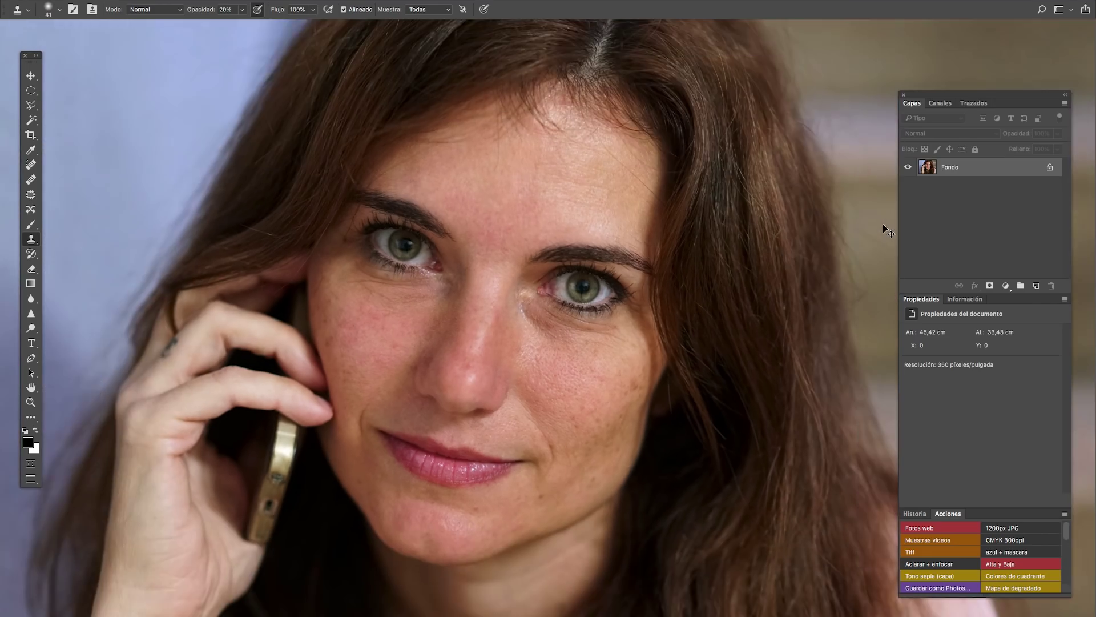
drag(572, 223, 553, 227)
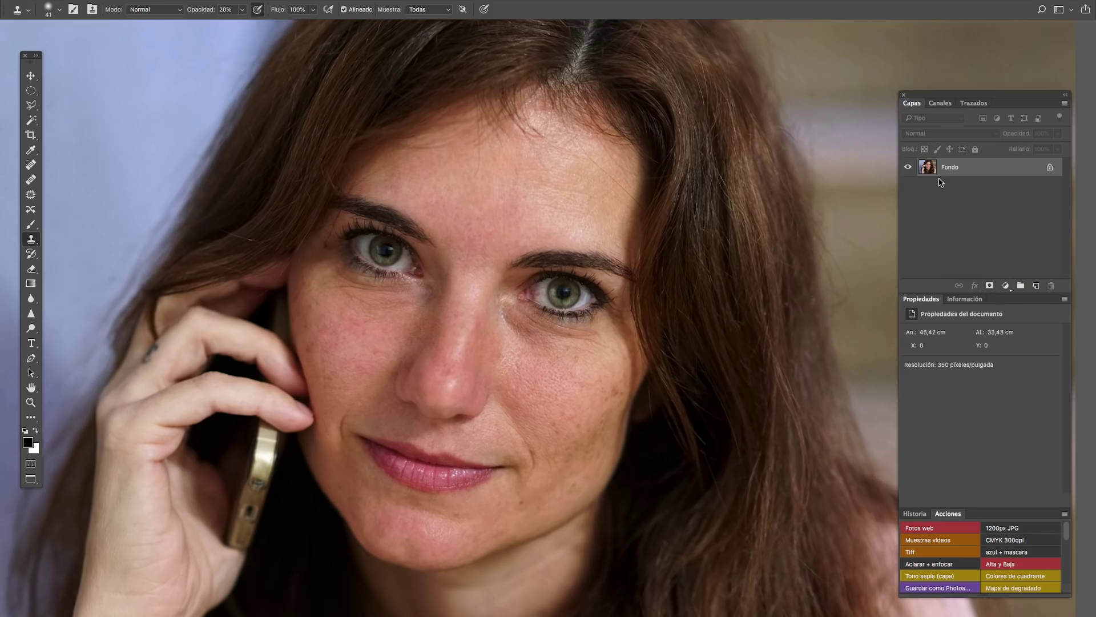
click(31, 90)
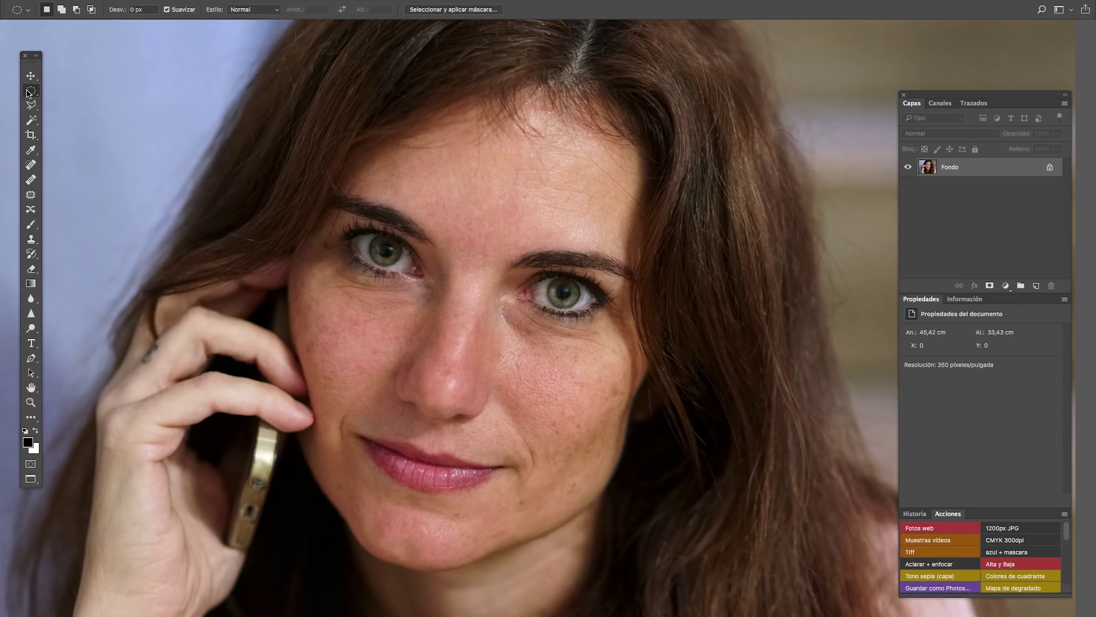
drag(551, 278, 578, 306)
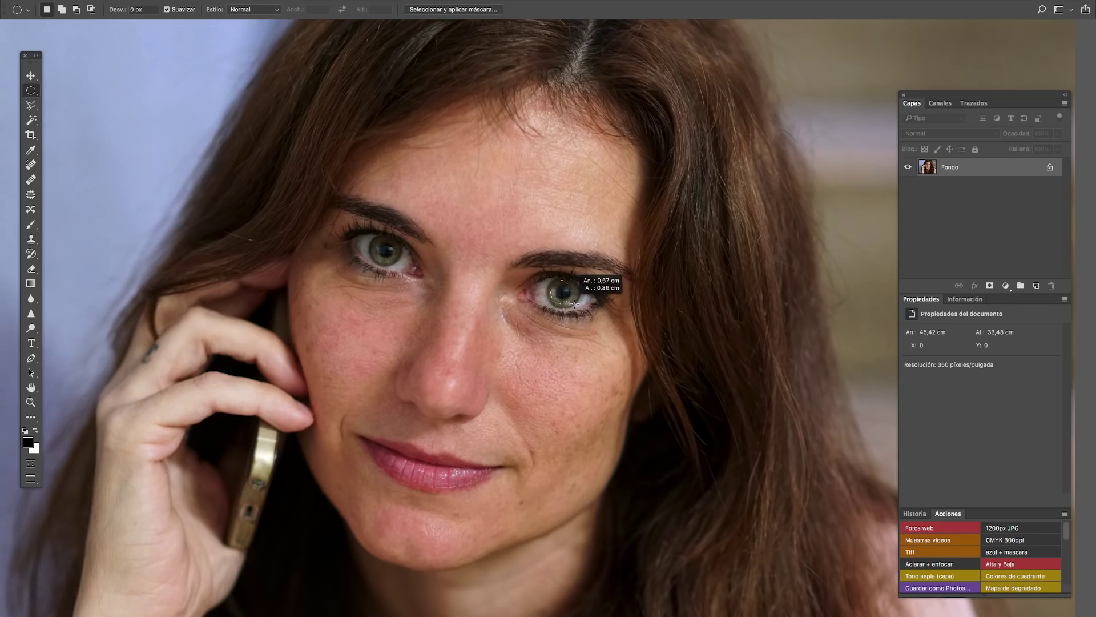
click(1005, 286)
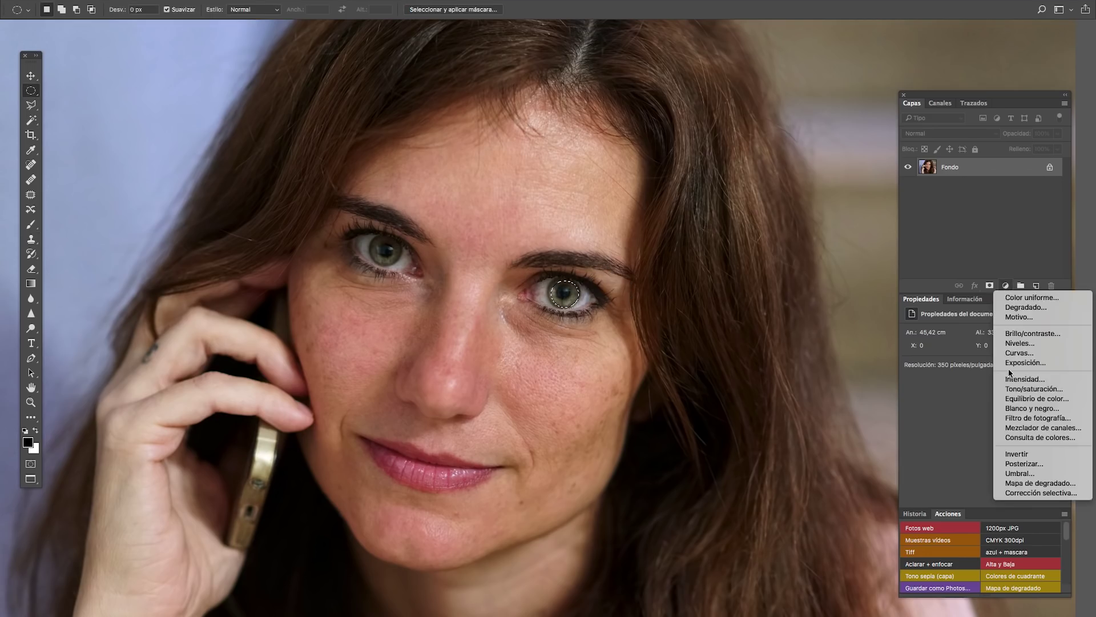
click(1026, 353)
mouse_move(991, 424)
mouse_down()
mouse_move(987, 412)
mouse_move(998, 427)
mouse_up()
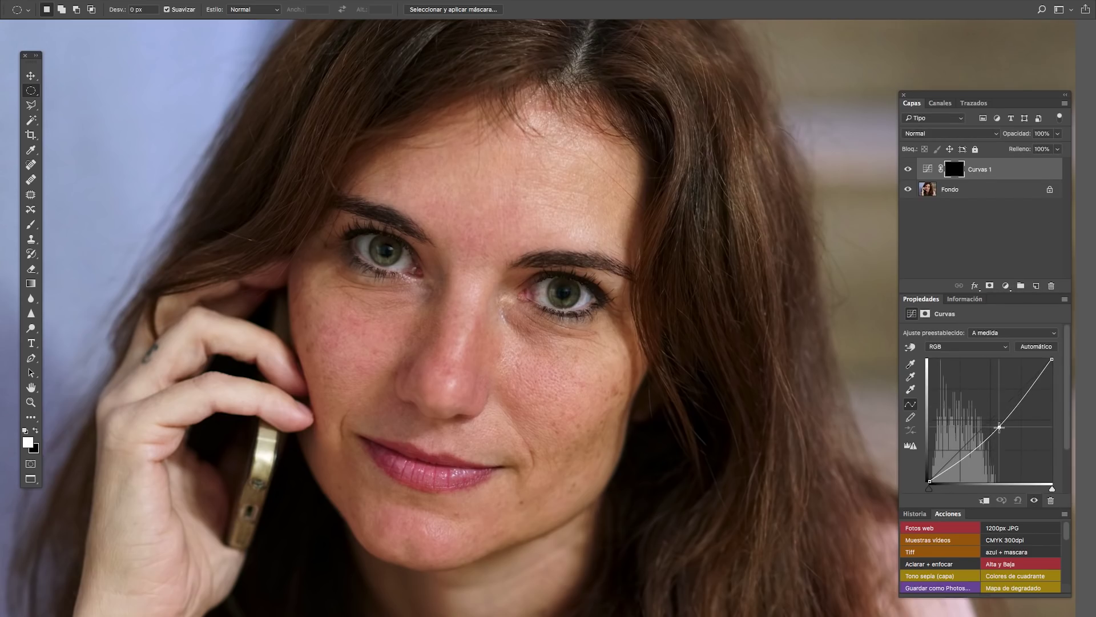
drag(1038, 172, 1051, 286)
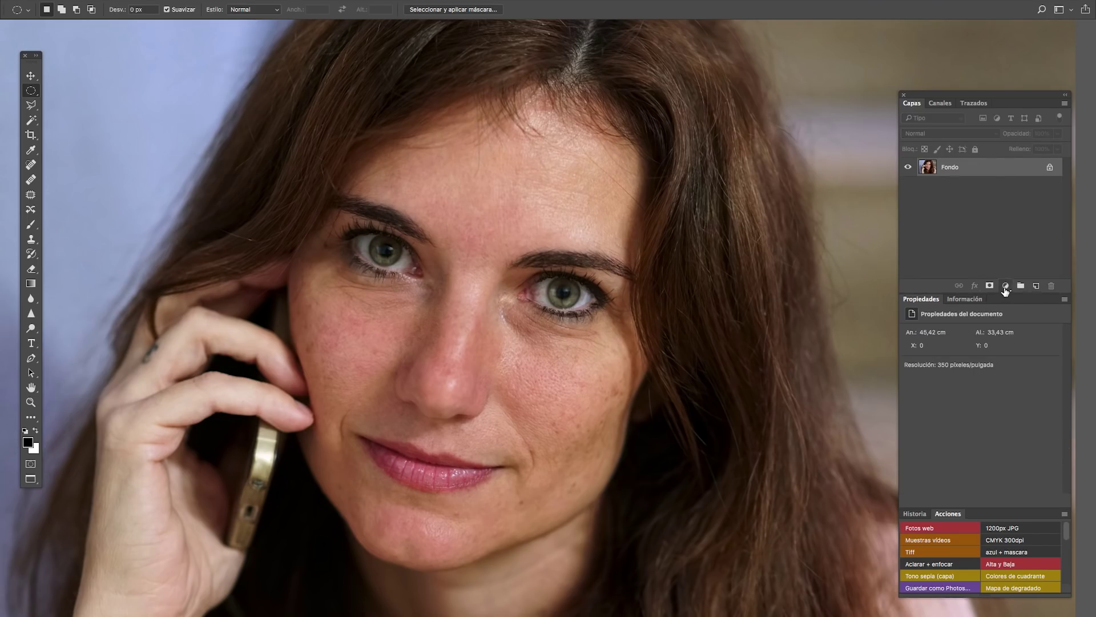
Add a Levels layer with the white input at 235 and invert its mask to black.
key(b)
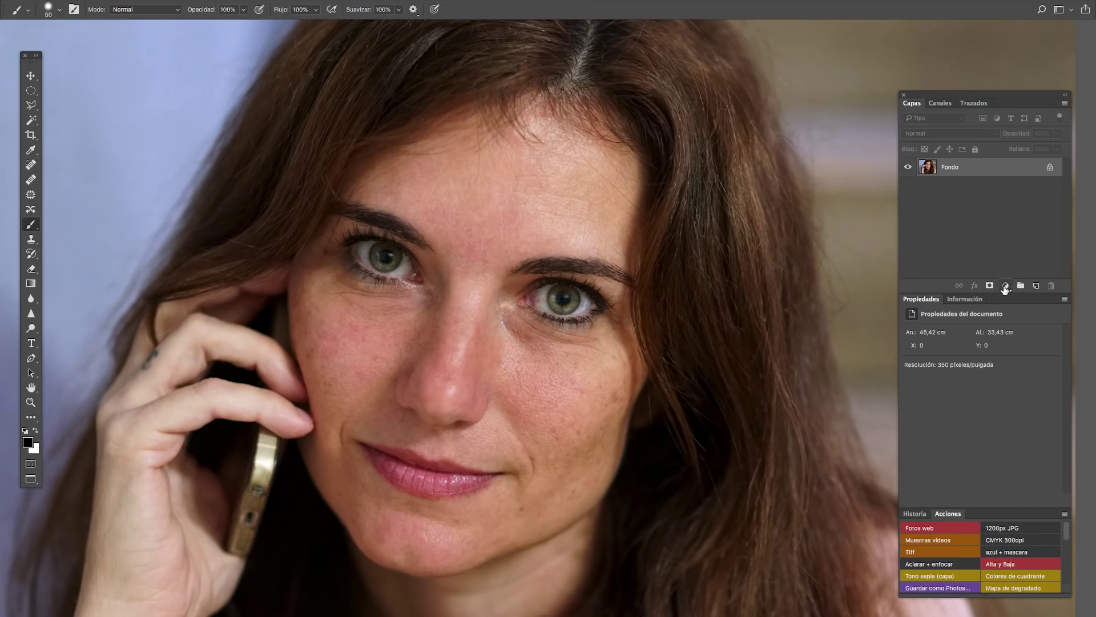
click(1005, 286)
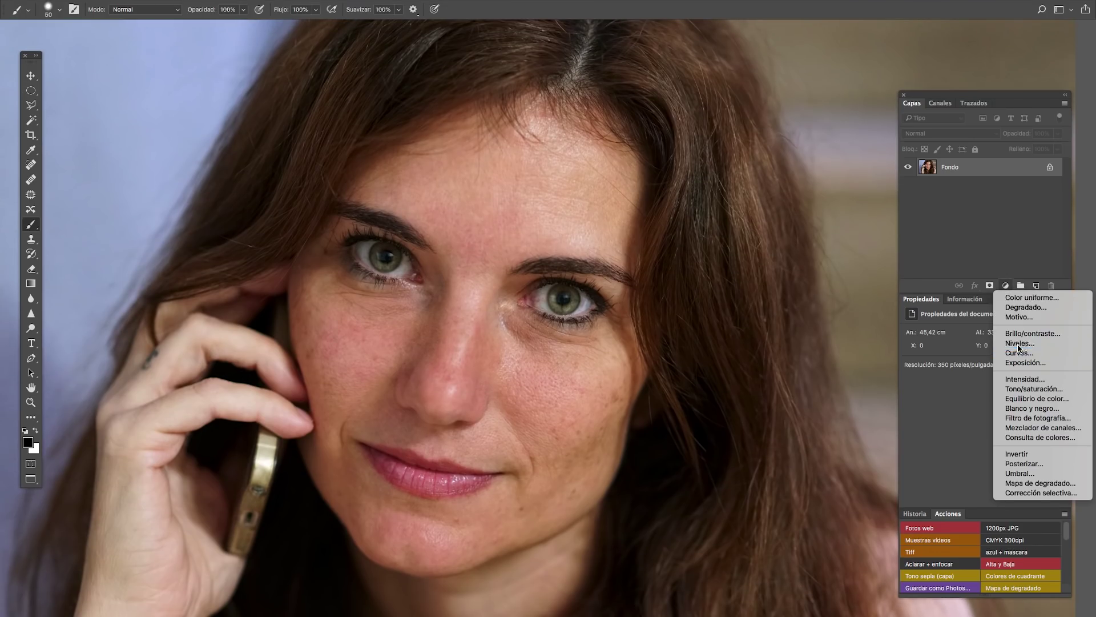
click(1019, 346)
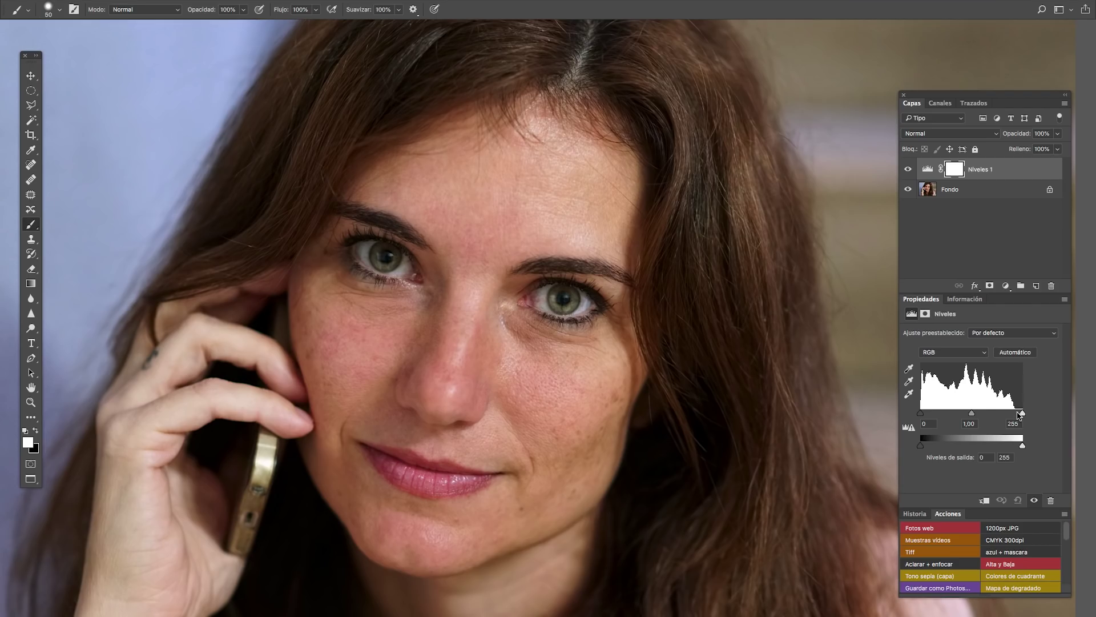
drag(1019, 415, 1016, 416)
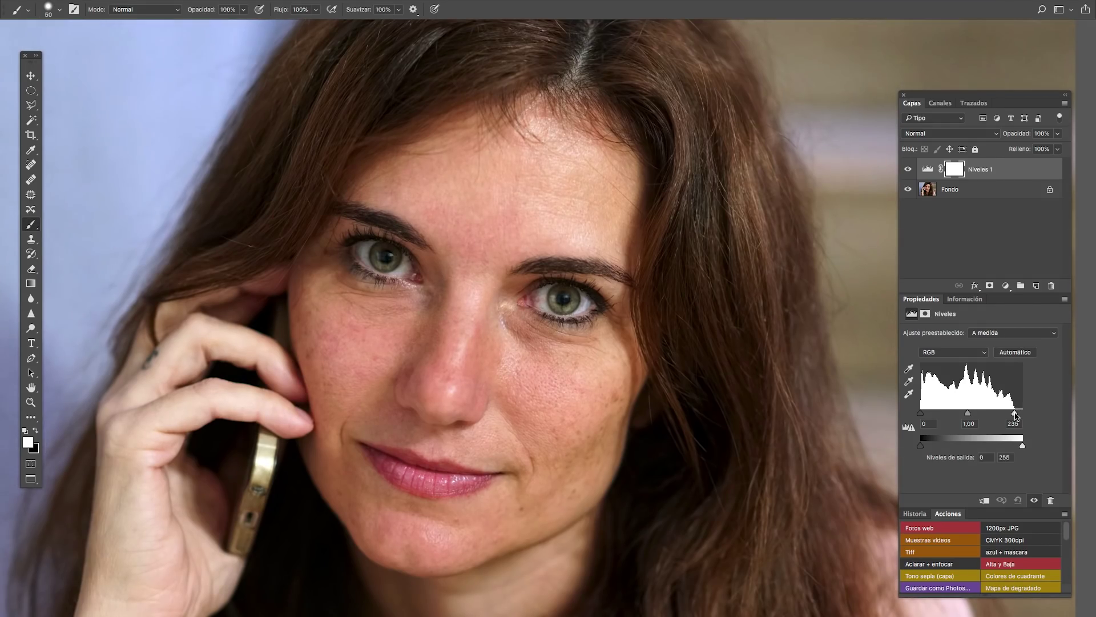
drag(1014, 416, 1016, 418)
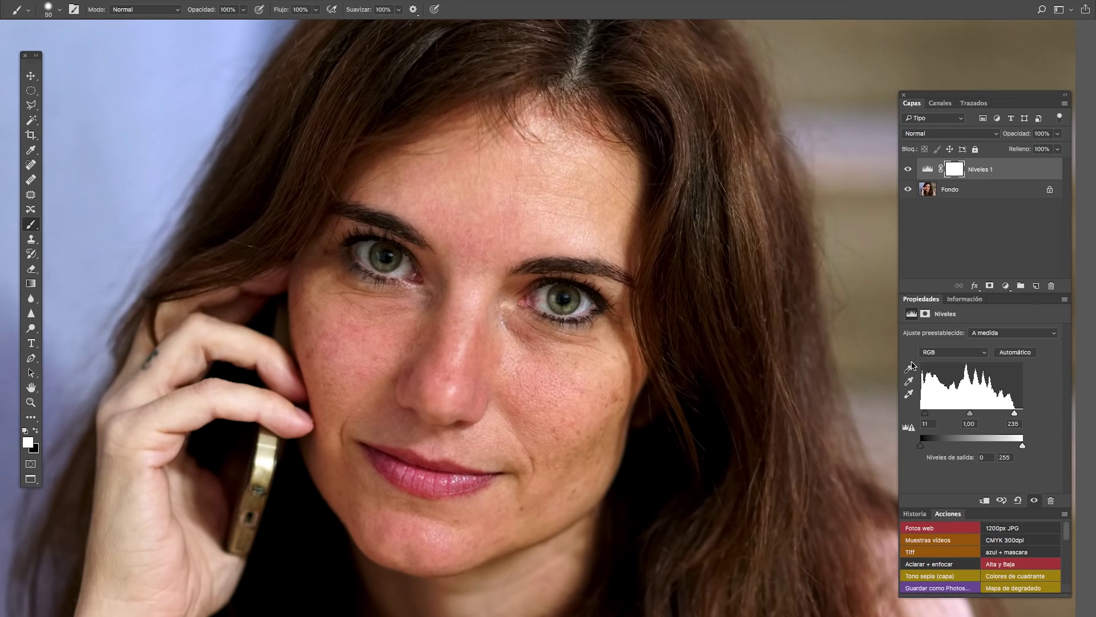
key(ctrl+i)
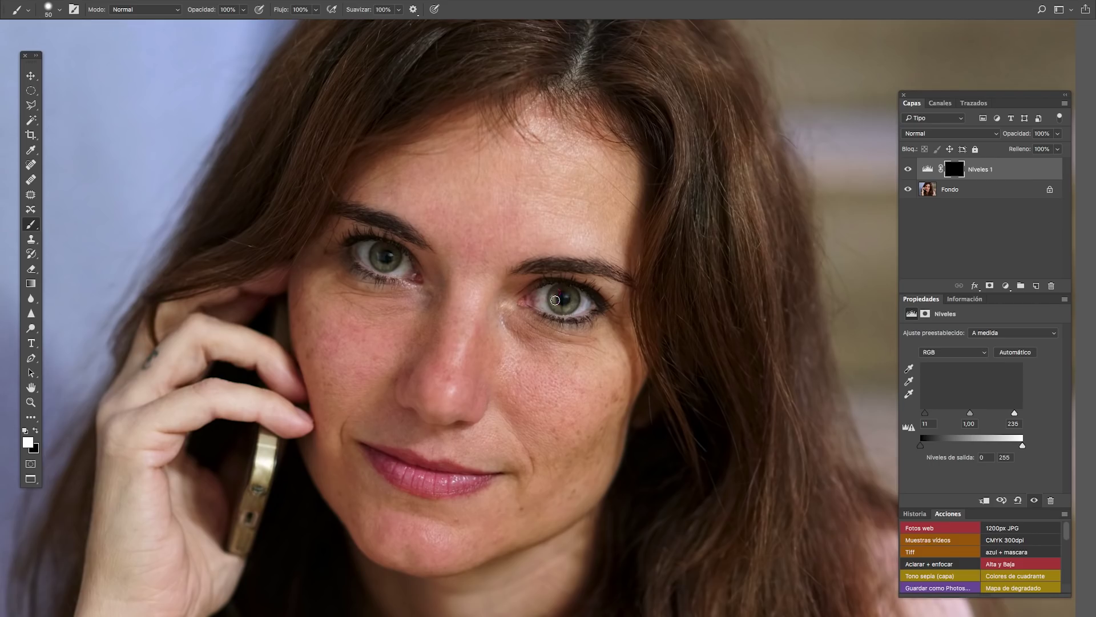
Set the Niveles 1 highlight input to 217 and midtones to 1.17.
drag(561, 293, 557, 302)
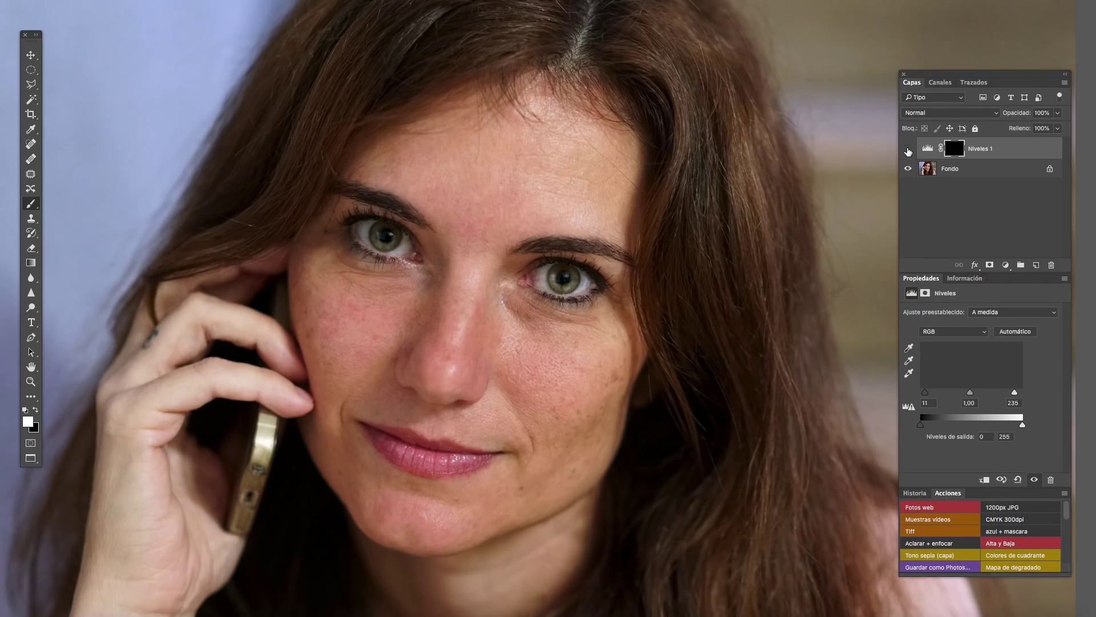
click(909, 148)
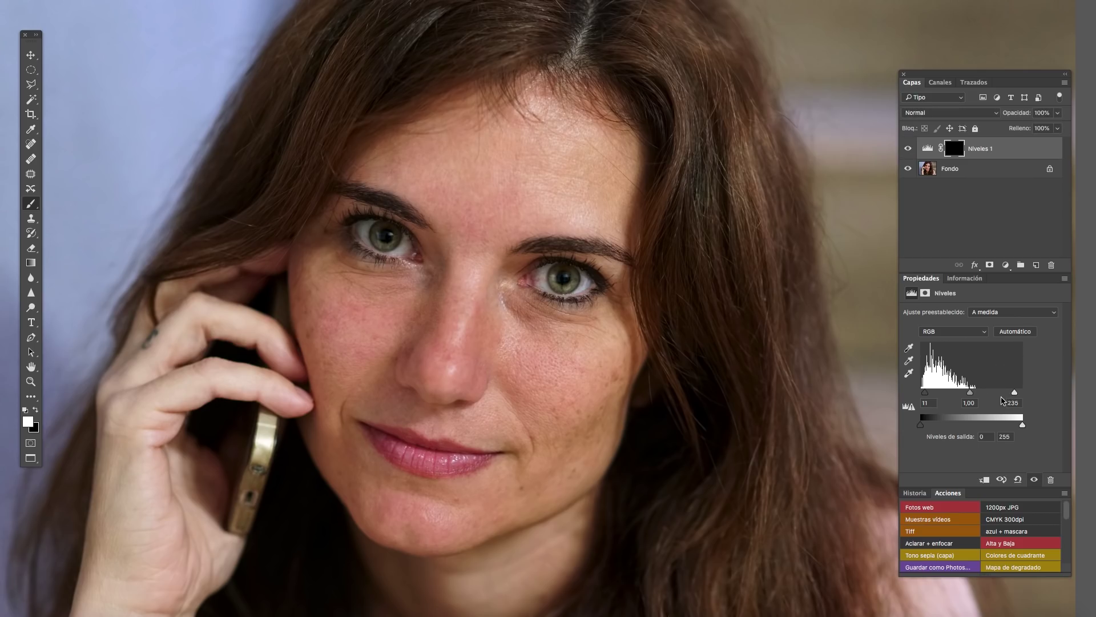
drag(1014, 393, 1007, 394)
drag(963, 394, 962, 394)
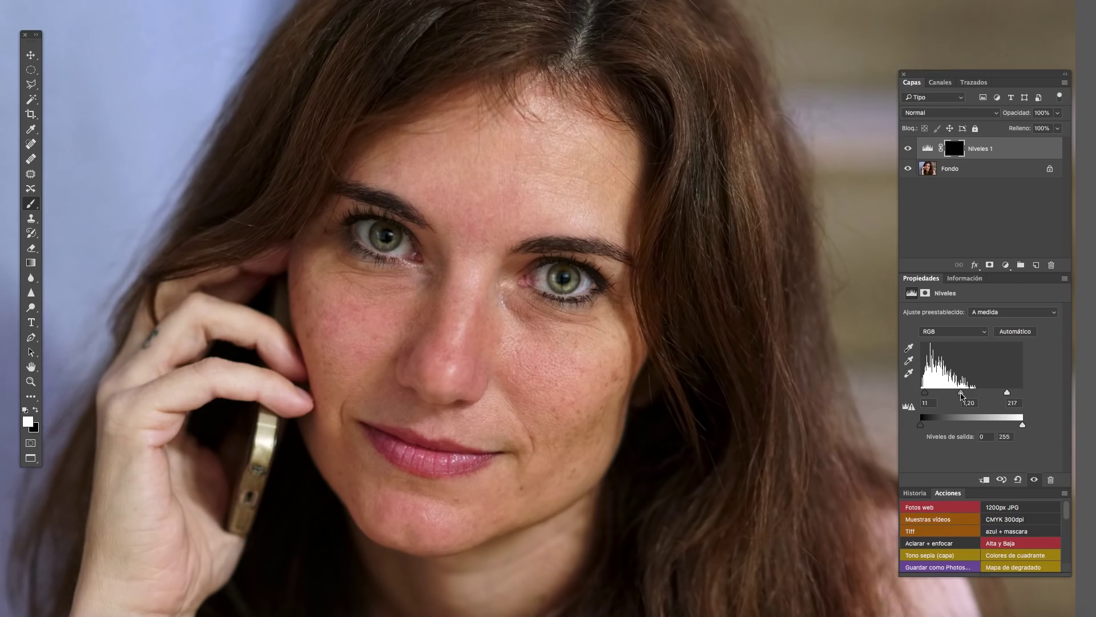
Toggle Niveles 1 visibility to compare the eyes, then zoom out.
click(908, 150)
click(909, 150)
click(909, 149)
click(909, 150)
click(906, 150)
key(ctrl+minus)
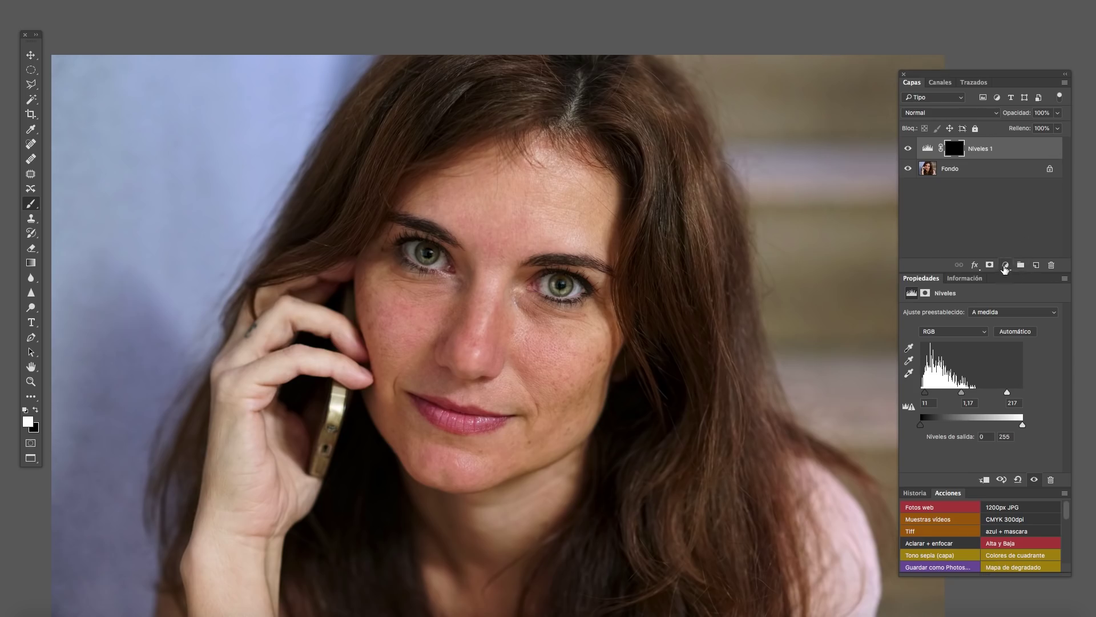
Add a Curves layer with a raised curve and an inverted black mask.
click(1005, 265)
click(1030, 334)
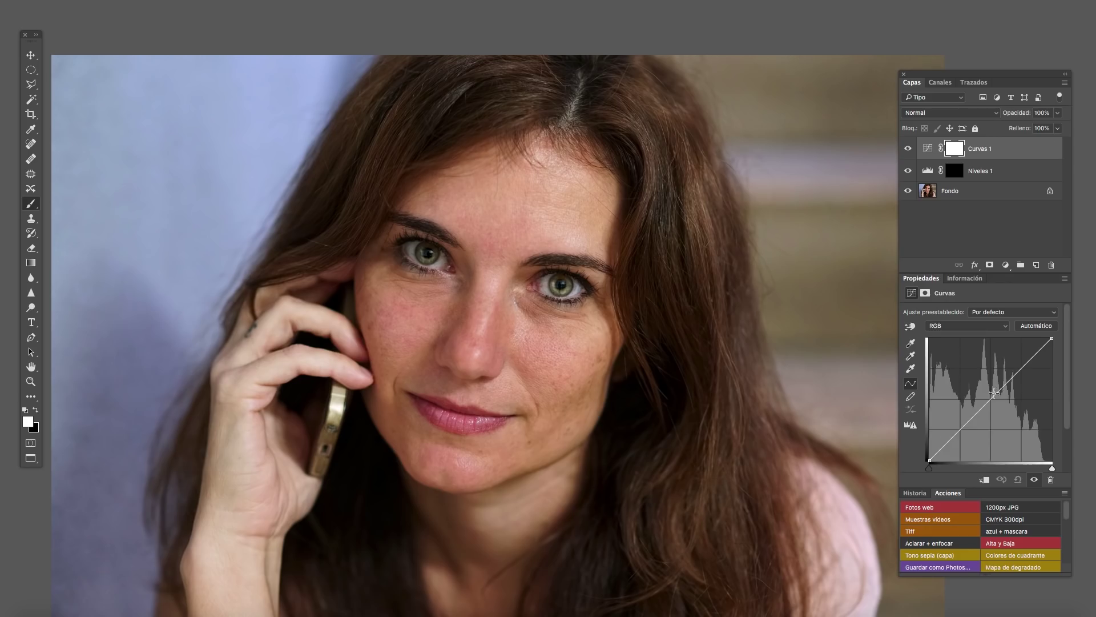
drag(994, 392, 990, 391)
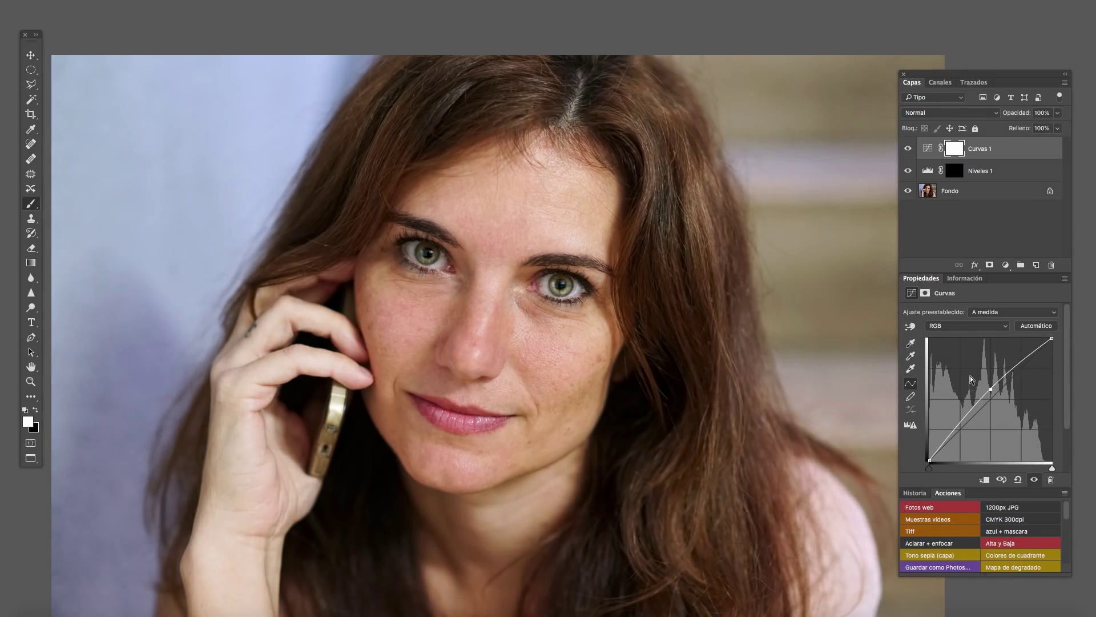
key(ctrl+i)
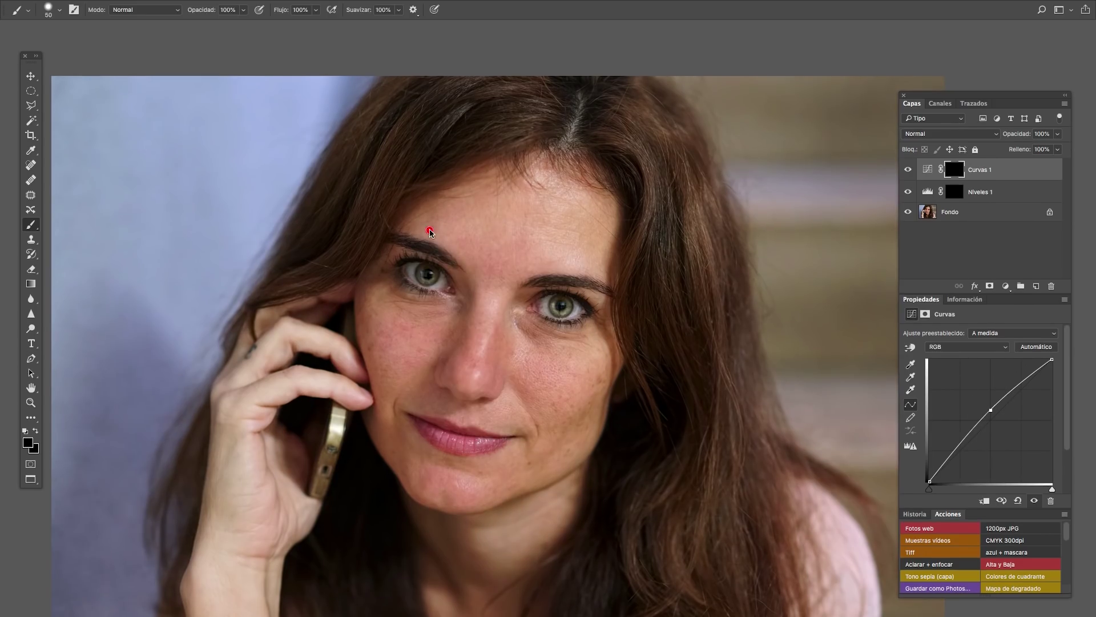
Paint white at 767 px and 20% opacity onto the Curvas 1 mask over the forehead.
drag(428, 229, 484, 234)
key(2)
click(37, 431)
click(36, 432)
mouse_move(468, 222)
mouse_down()
mouse_move(470, 207)
mouse_move(402, 476)
mouse_move(422, 286)
mouse_move(465, 165)
mouse_move(503, 223)
mouse_move(379, 258)
mouse_up()
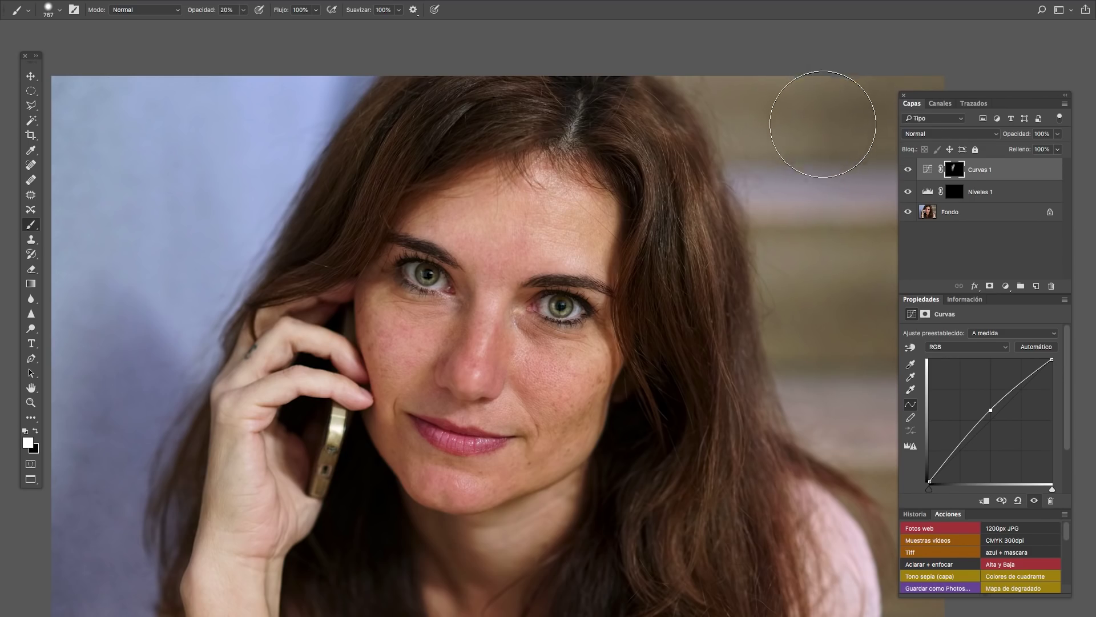
Zoom in, shrink the brush to about 106 px and dab Curves brightening onto the left eye.
scroll(471, 276, up, 3)
drag(411, 322, 318, 306)
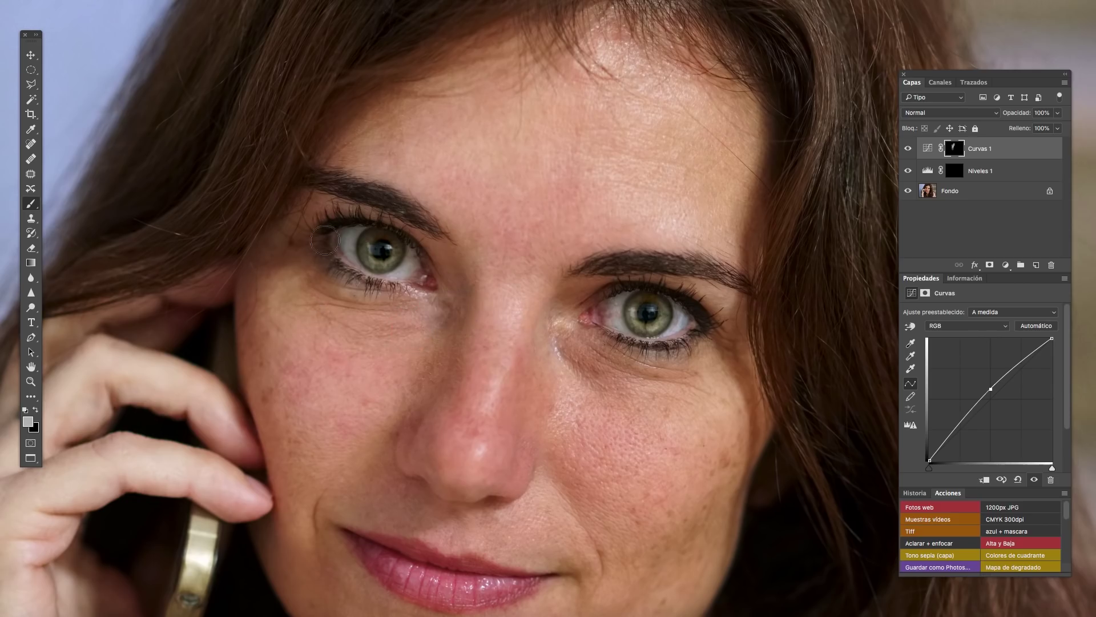
drag(381, 250, 359, 252)
click(26, 410)
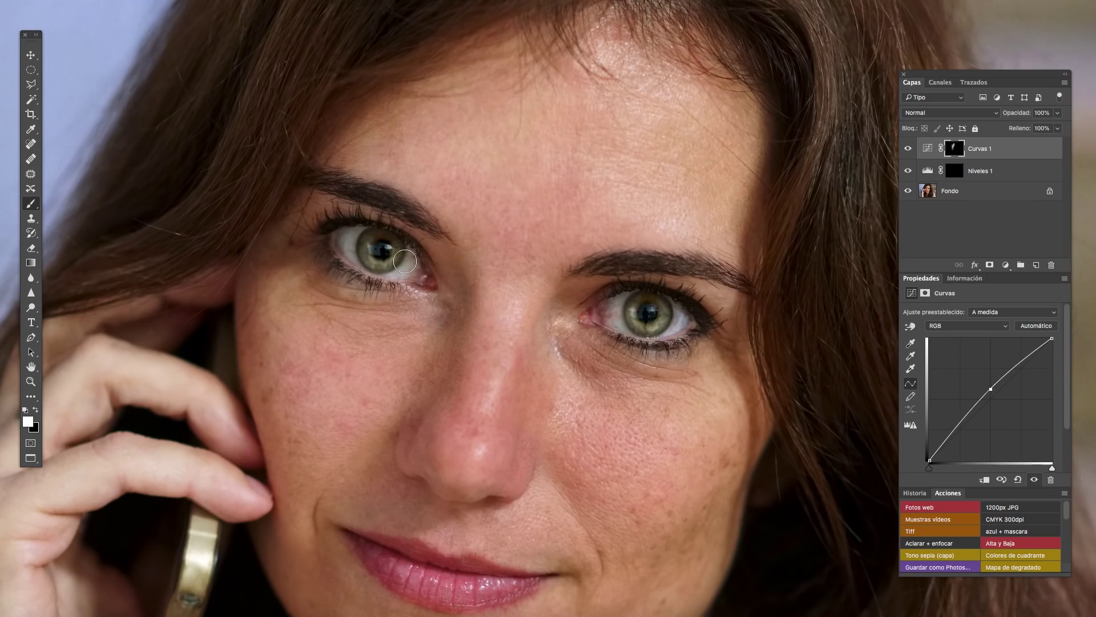
Zoom out to the whole face and lower Niveles 1 opacity to 80%.
key(ctrl+minus)
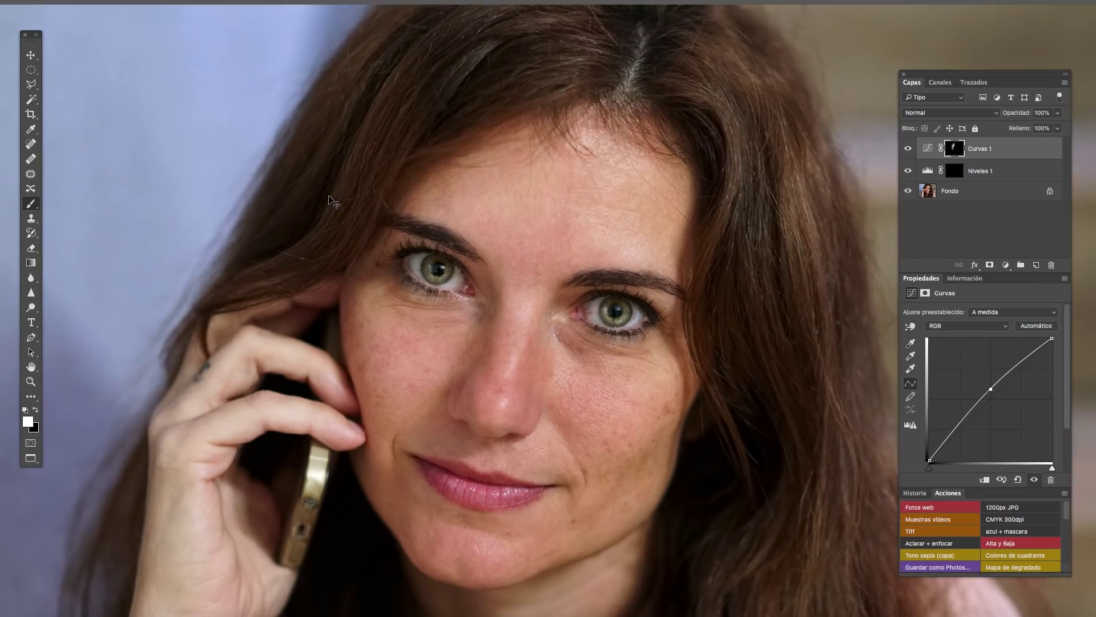
key(ctrl+minus)
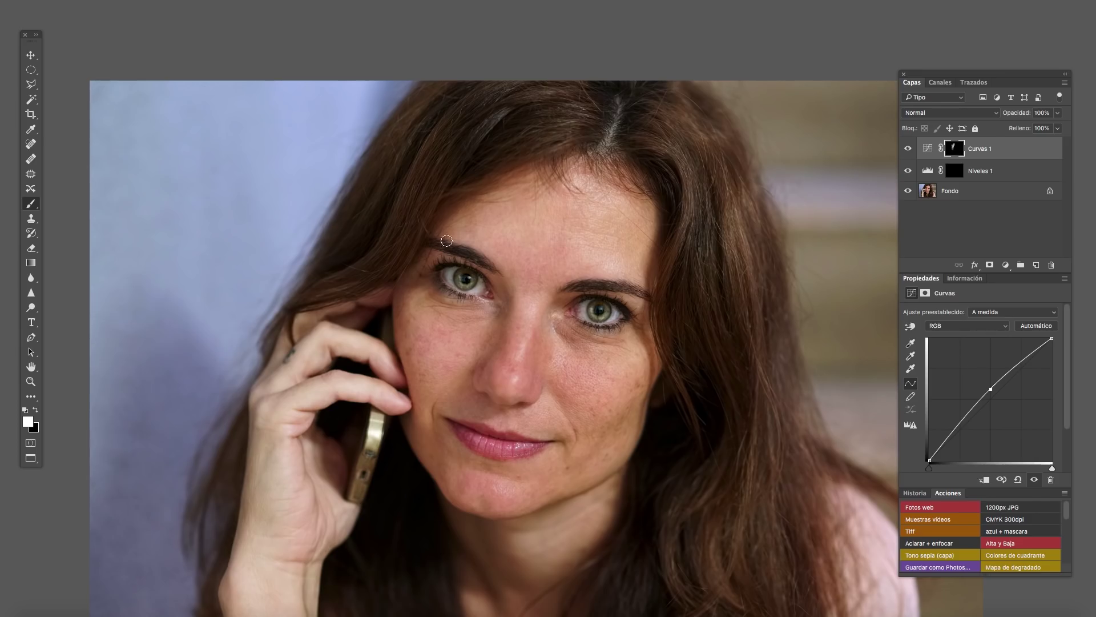
key(x)
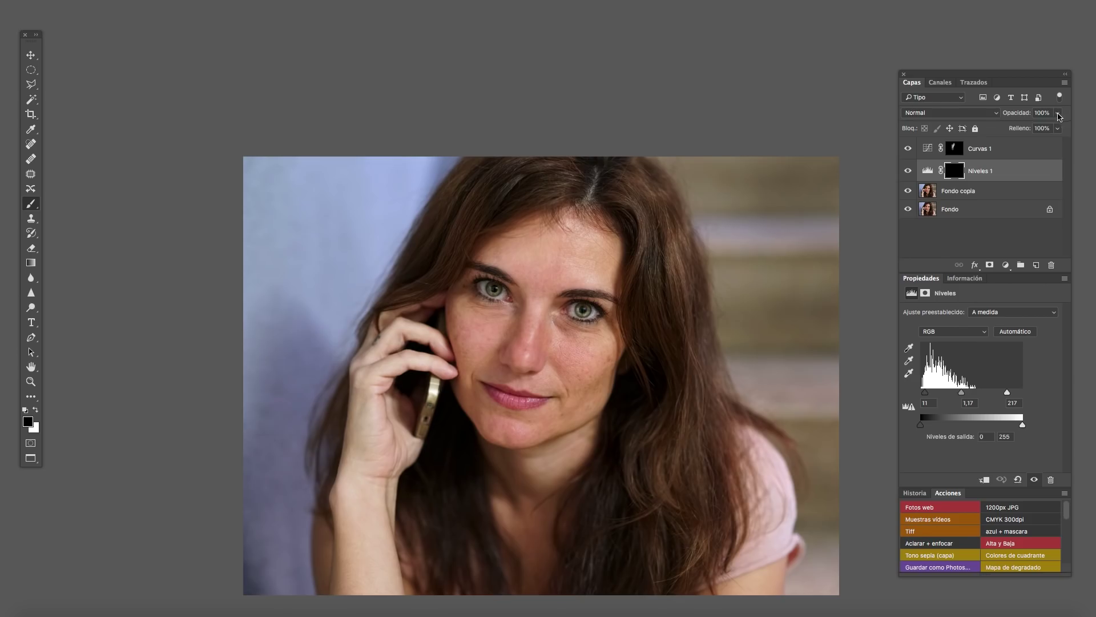
click(1057, 113)
drag(1055, 130, 1049, 132)
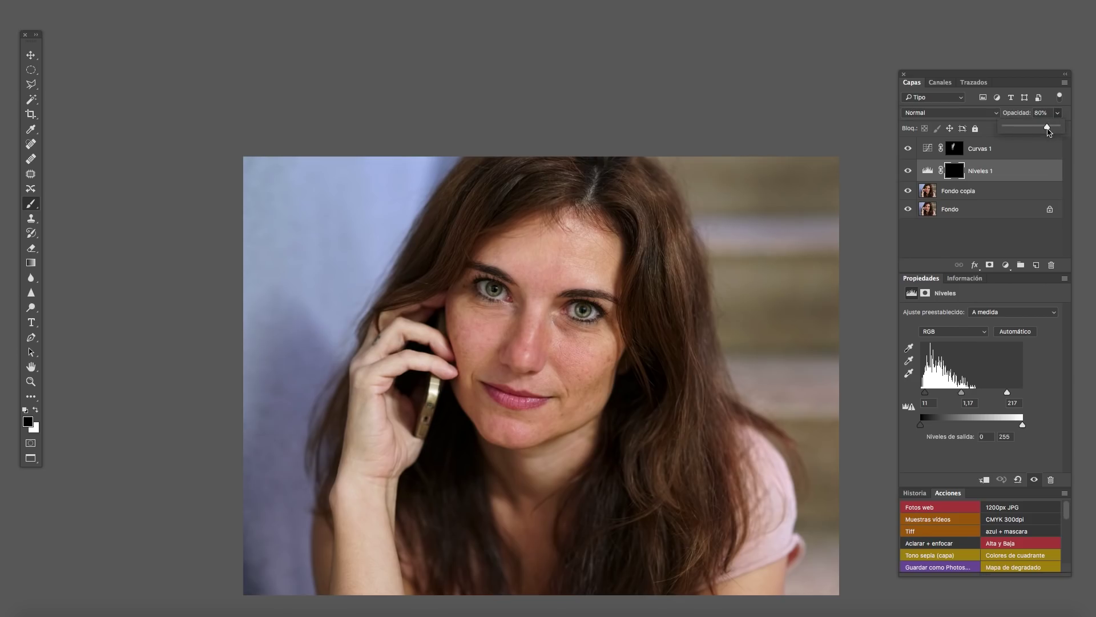
Lower the Curvas 1 layer opacity to 80%.
click(1022, 148)
click(1057, 114)
drag(1049, 131, 1046, 134)
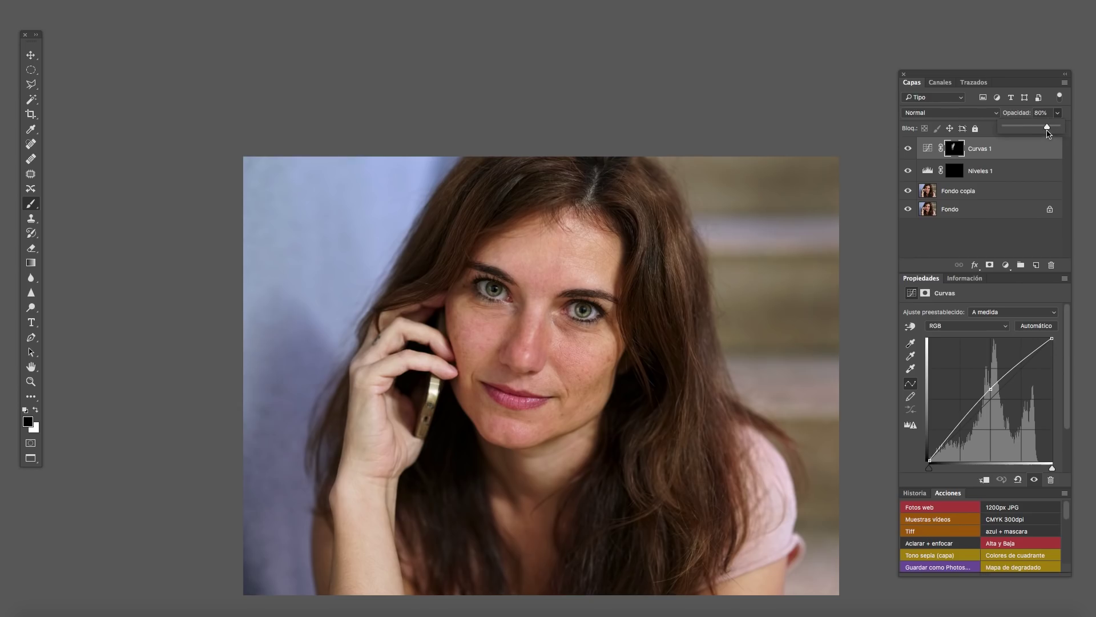
click(908, 214)
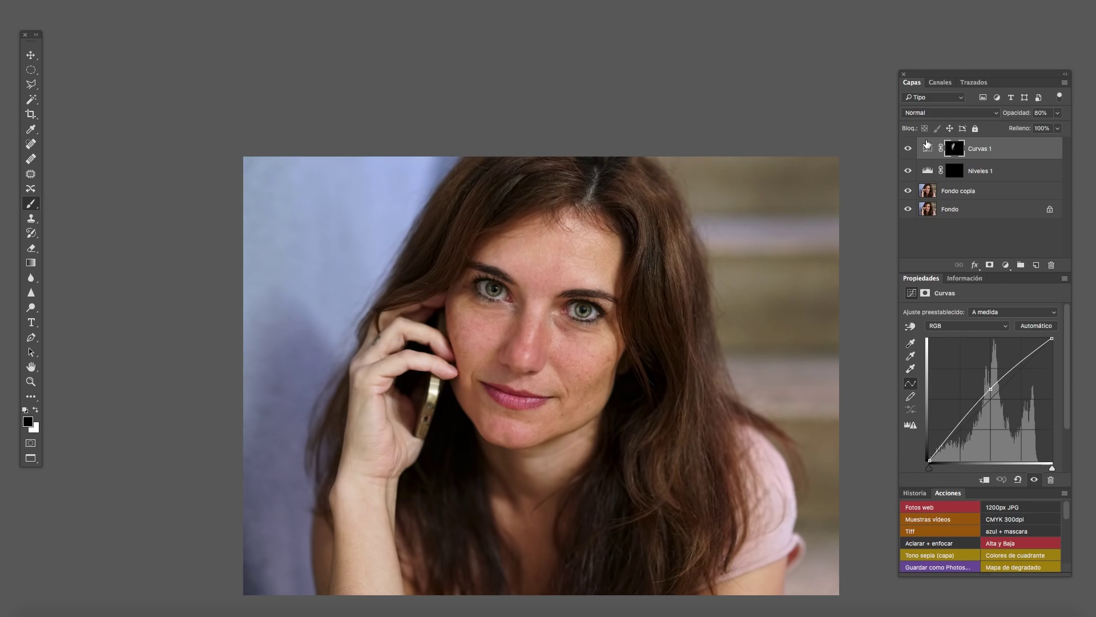
Zoom in on the eyes and select the Niveles 1 layer.
scroll(547, 310, up, 2)
scroll(546, 310, up, 3)
scroll(546, 310, up, 1)
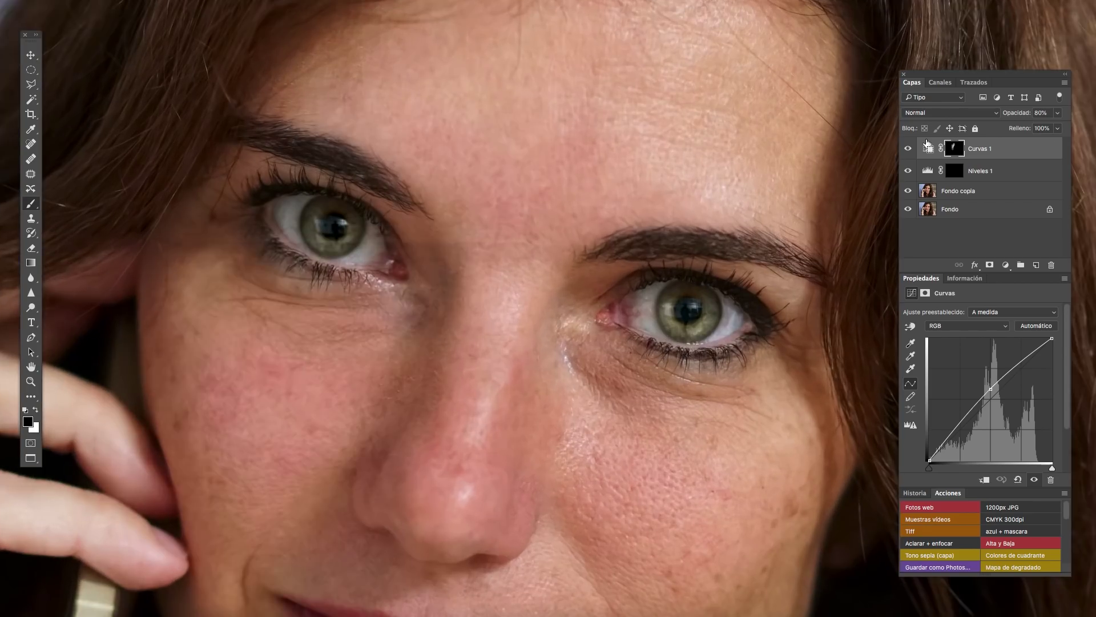
scroll(432, 293, right, 5)
scroll(432, 293, down, 1)
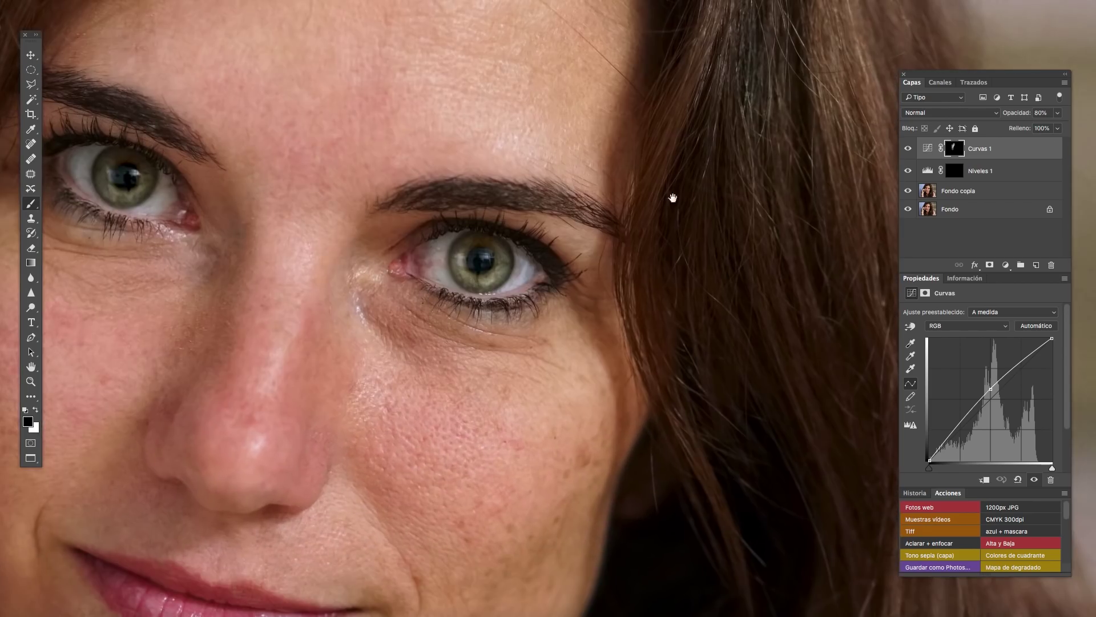
scroll(672, 189, left, 2)
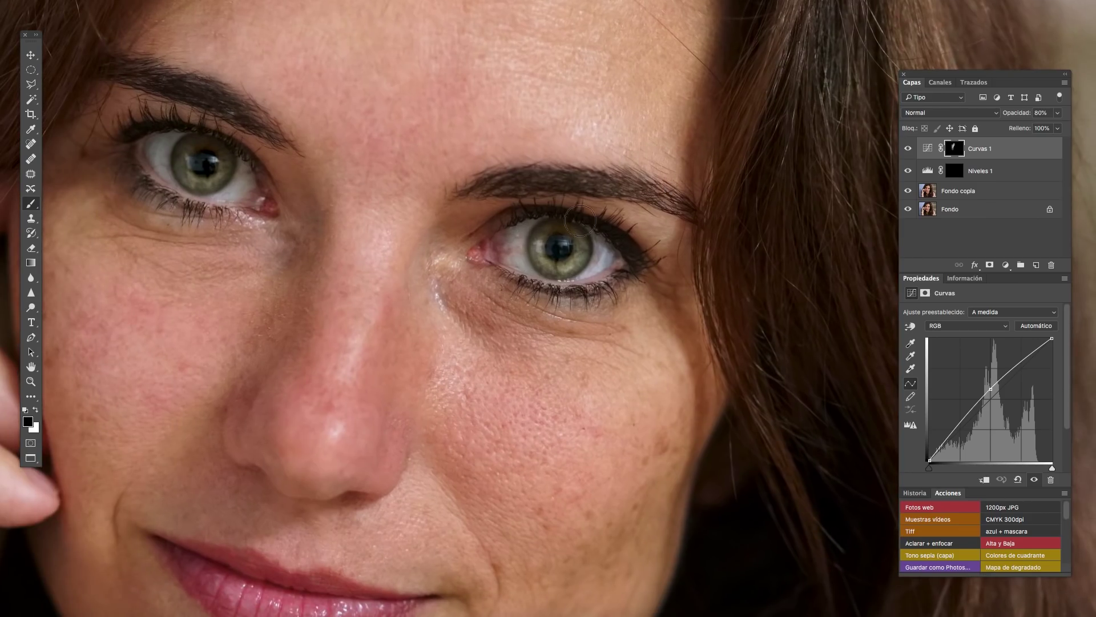
click(976, 171)
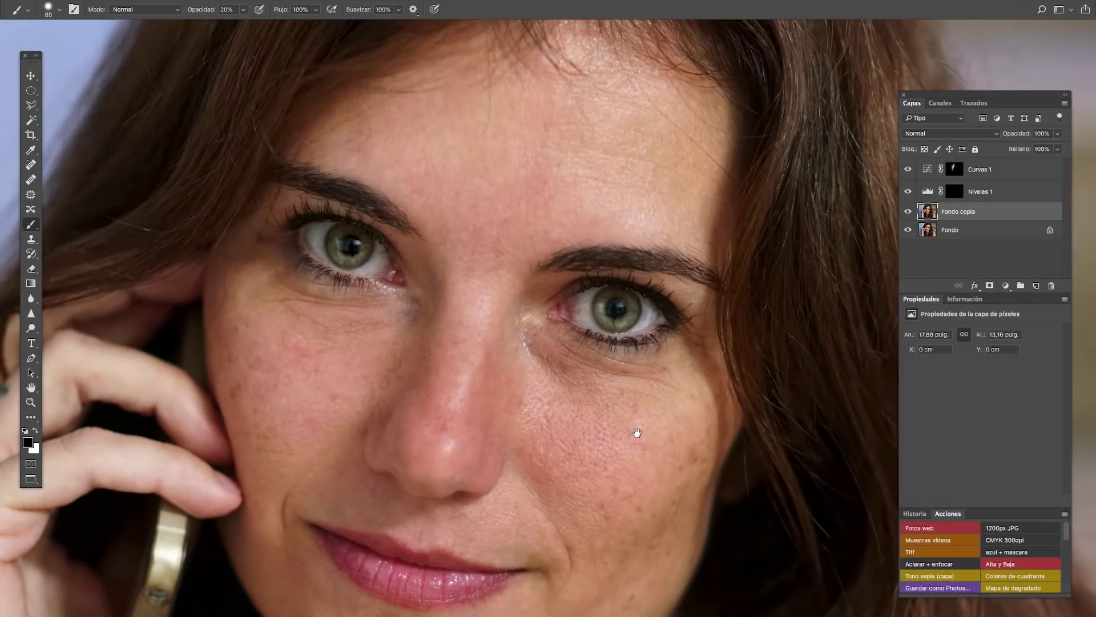
drag(637, 433, 648, 392)
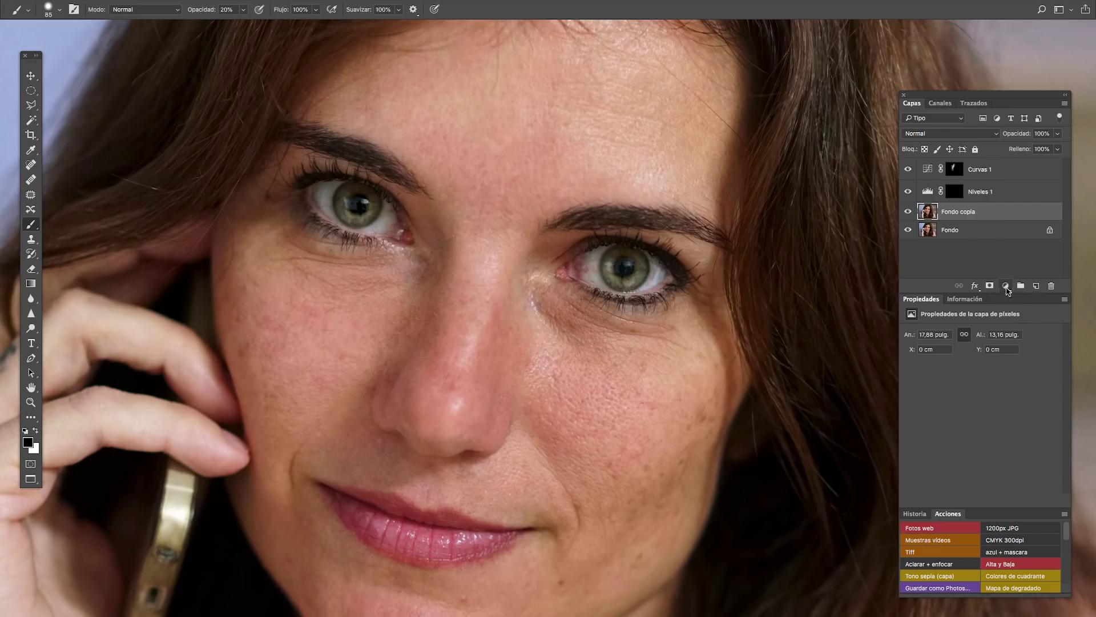
Add a Hue/Saturation layer at +44 saturation, invert its mask and paint white over the right iris.
click(1007, 287)
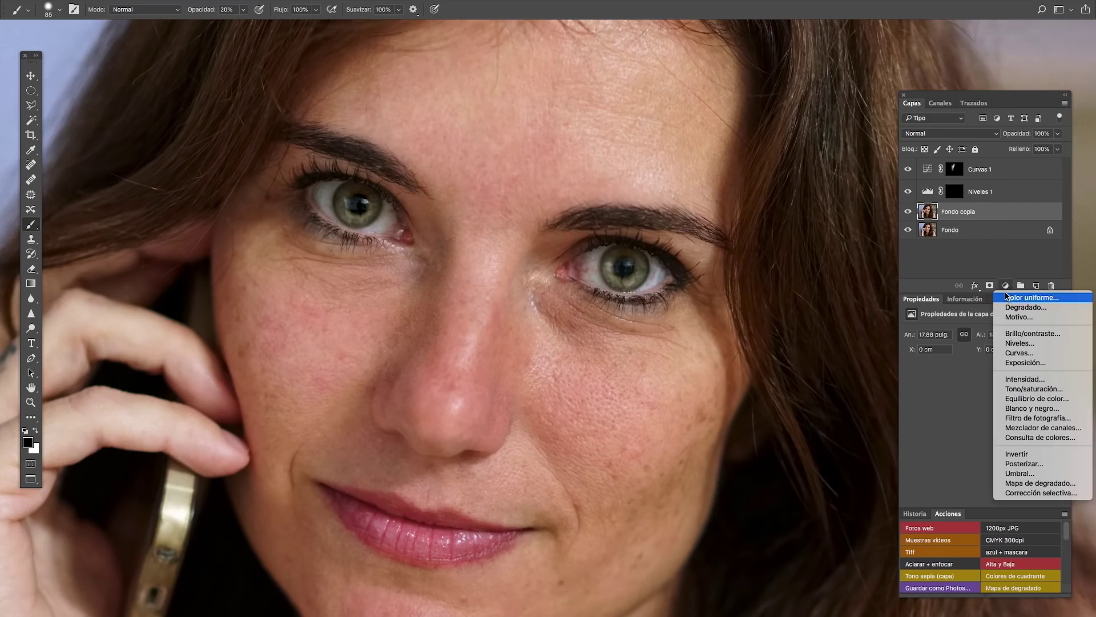
click(1022, 389)
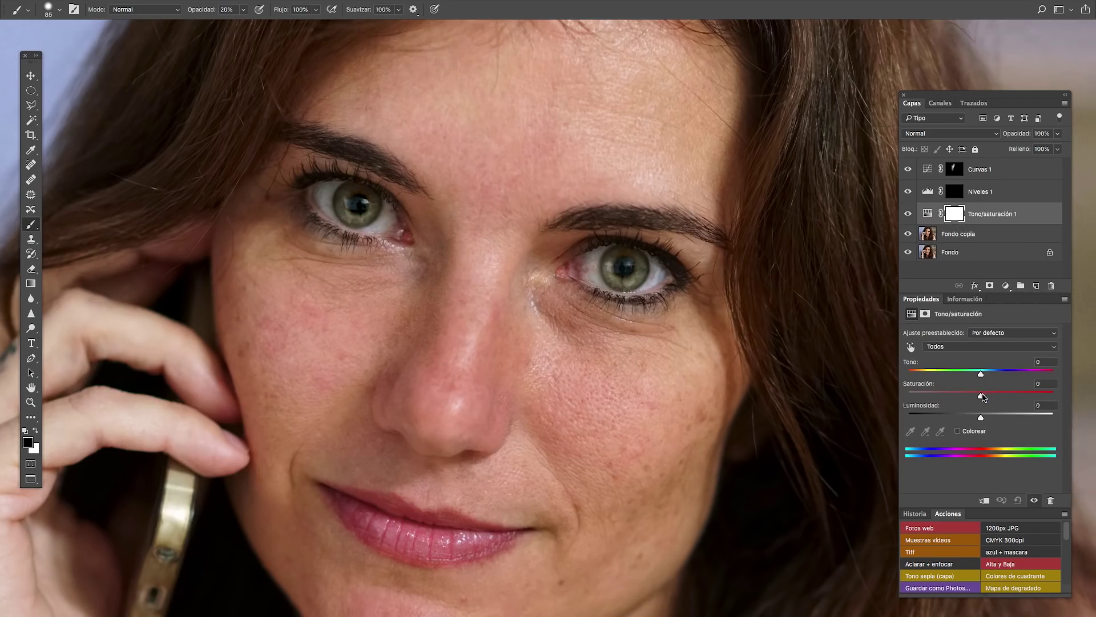
drag(983, 400, 1009, 406)
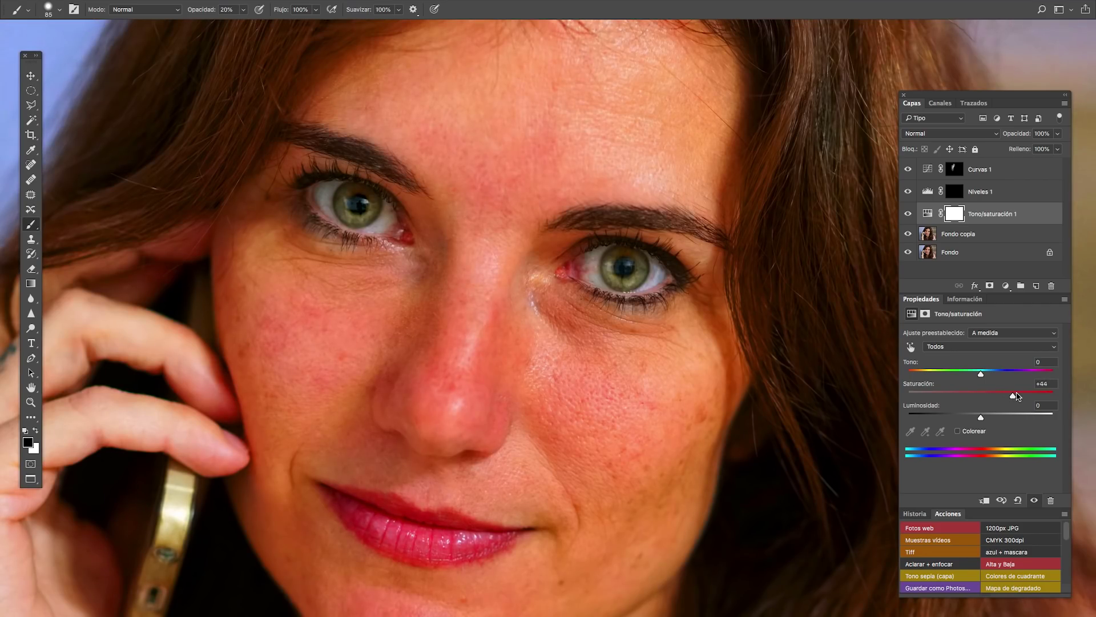
key(ctrl+i)
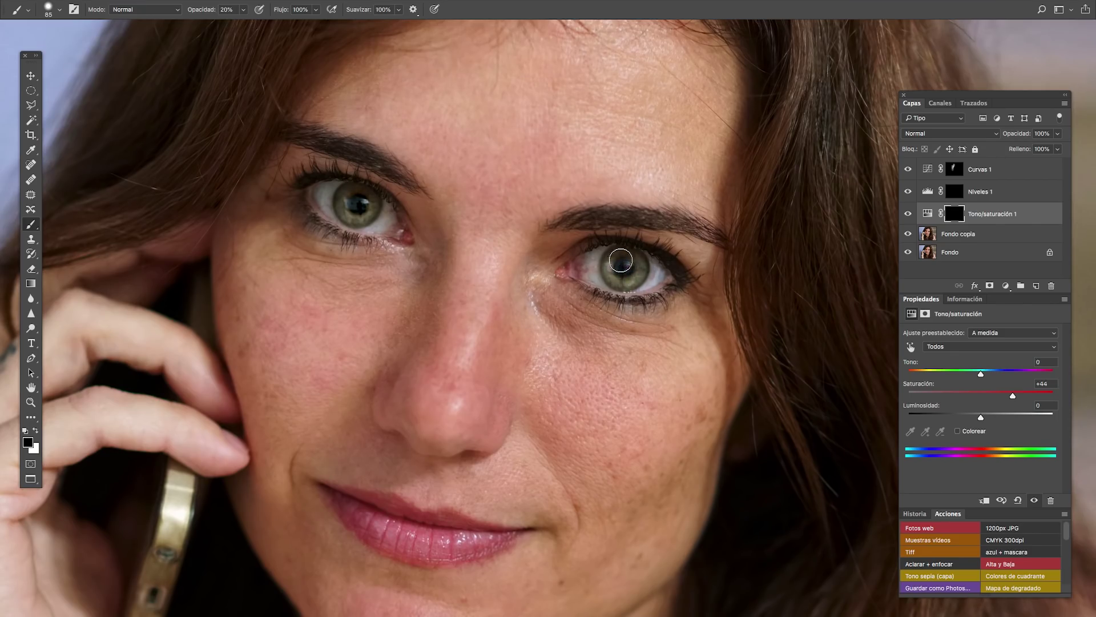
key(x)
drag(630, 272, 631, 291)
Paint white at 100% opacity on the Tono/saturación mask over both irises.
key(0)
drag(624, 262, 631, 282)
drag(625, 274, 616, 272)
mouse_move(351, 207)
mouse_down()
mouse_move(365, 213)
mouse_move(388, 197)
mouse_up()
drag(360, 207, 363, 209)
Shrink the brush and touch up the left iris edges, switching between white and black.
key(x)
drag(628, 273, 631, 279)
key(x)
mouse_move(374, 202)
mouse_down()
mouse_move(343, 213)
mouse_move(366, 211)
mouse_move(362, 187)
mouse_move(360, 216)
mouse_up()
key(x)
Compare the irises with saturation toggled, then set Tono to 0, keeping Saturación at +29.
click(908, 214)
click(908, 214)
click(908, 214)
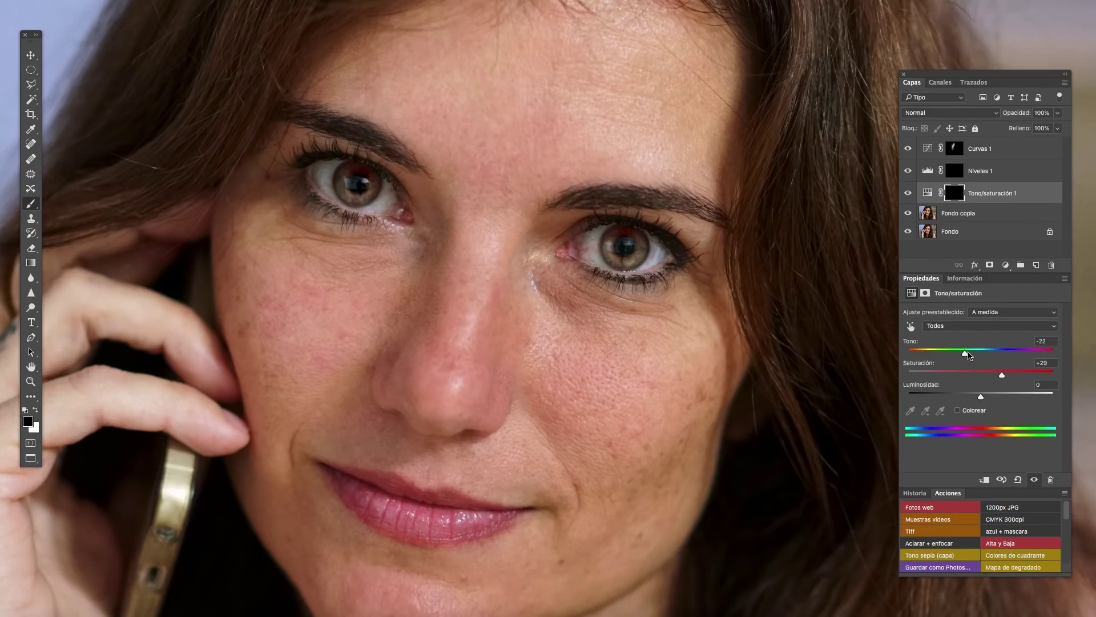
mouse_move(962, 354)
mouse_down()
mouse_move(1048, 361)
mouse_move(913, 358)
mouse_move(1052, 355)
mouse_move(915, 359)
mouse_move(985, 355)
mouse_up()
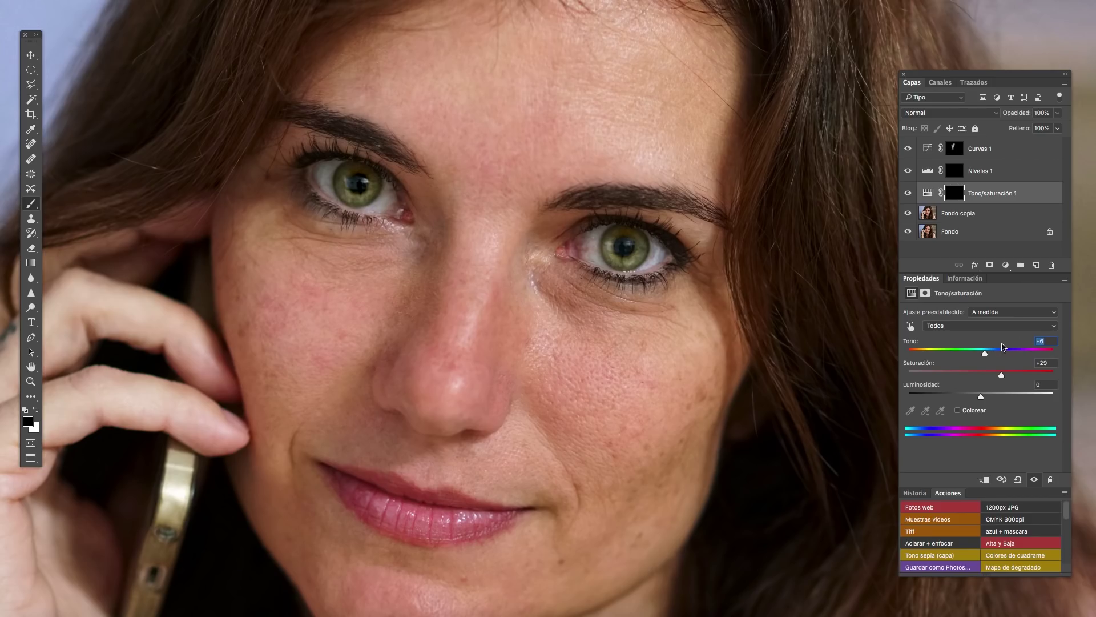
text(0)
Add a Levels layer above Fondo copia with the Verde channel's white input at 208.
click(959, 213)
click(1006, 265)
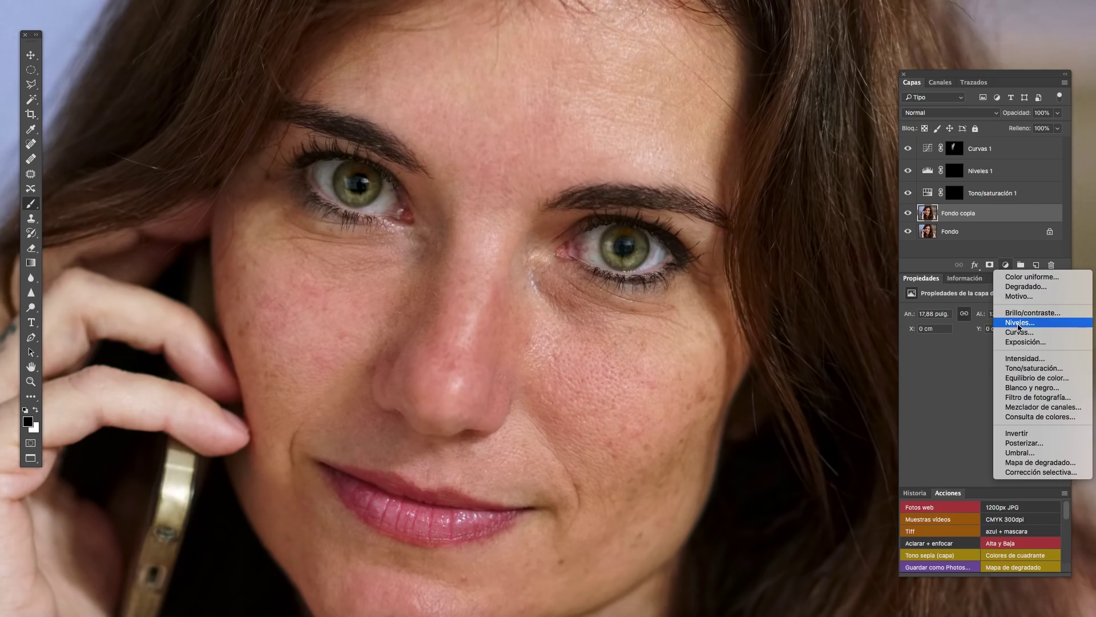
click(1019, 323)
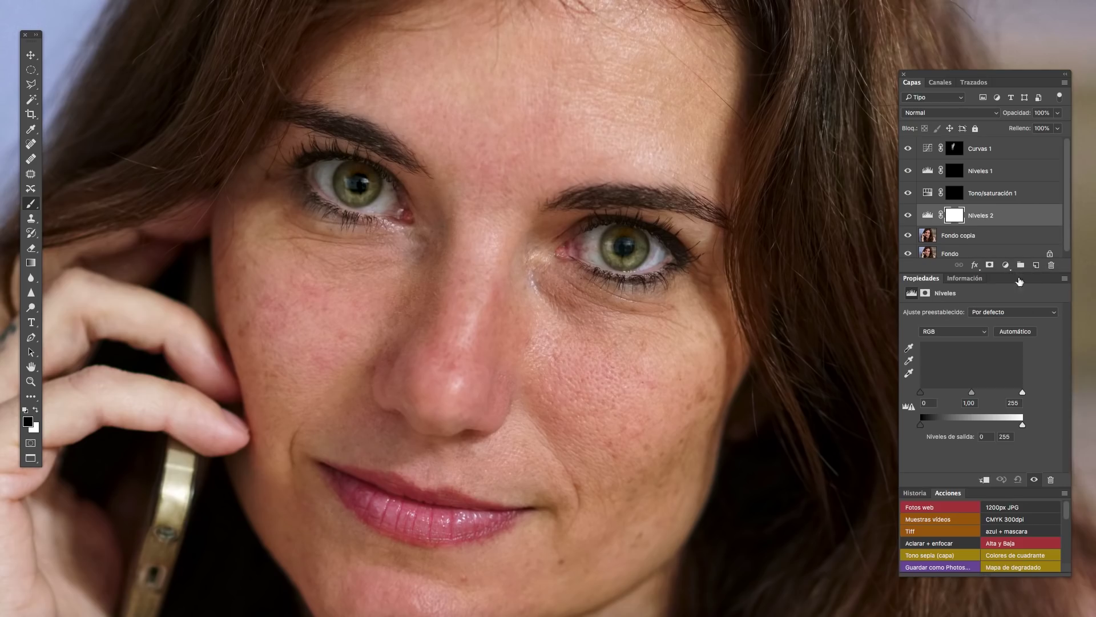
click(956, 333)
click(950, 354)
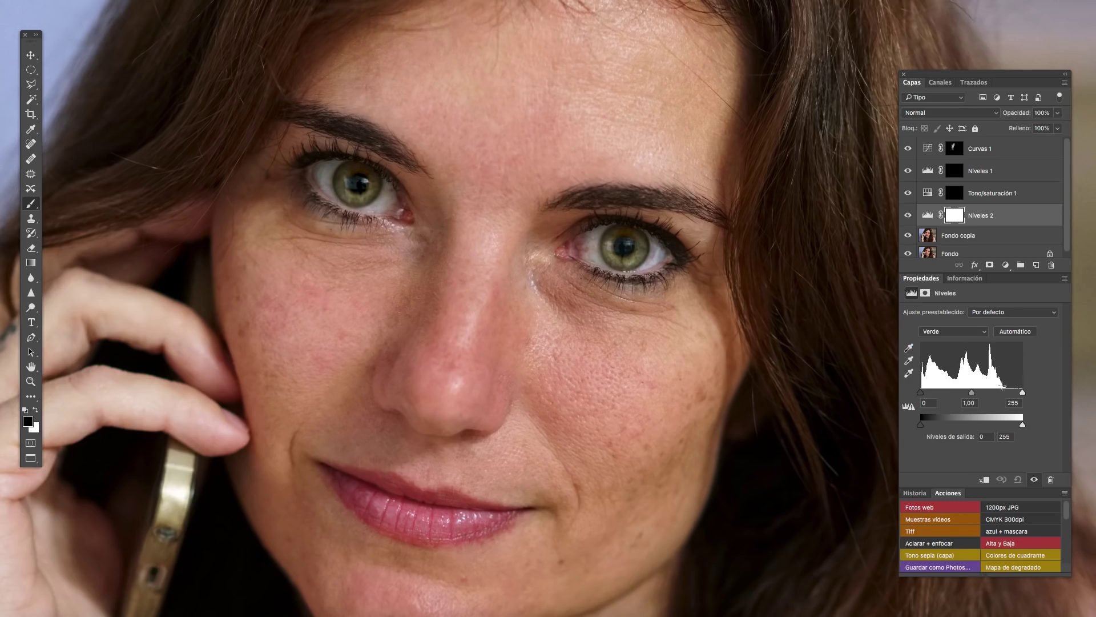
drag(1021, 392, 1005, 393)
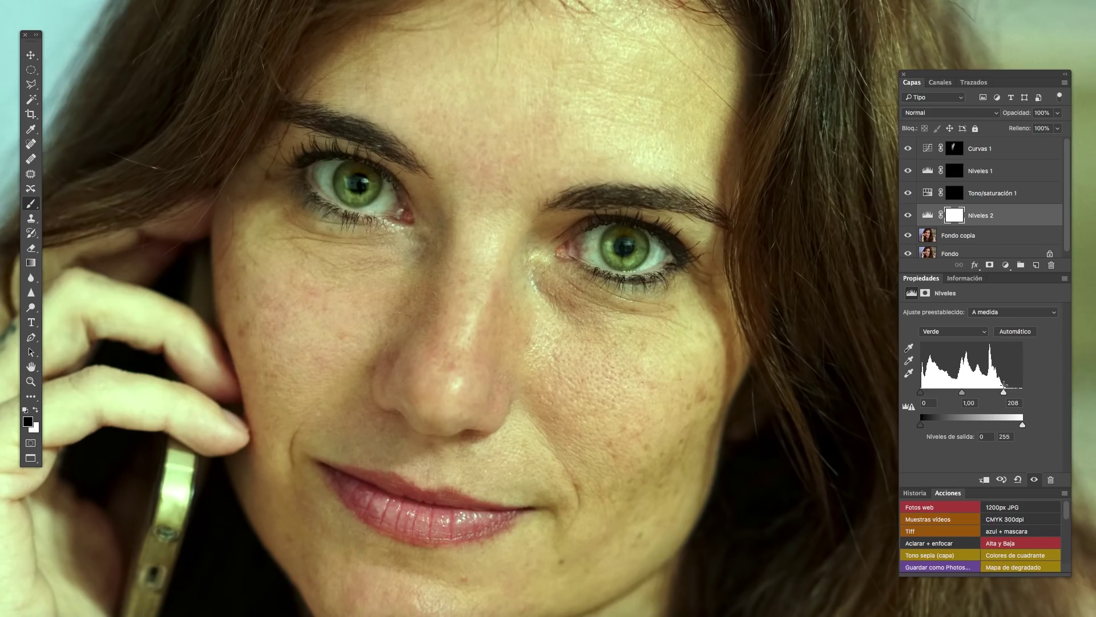
Invert the Levels mask and paint white over the irises to confine the green boost.
key(ctrl+i)
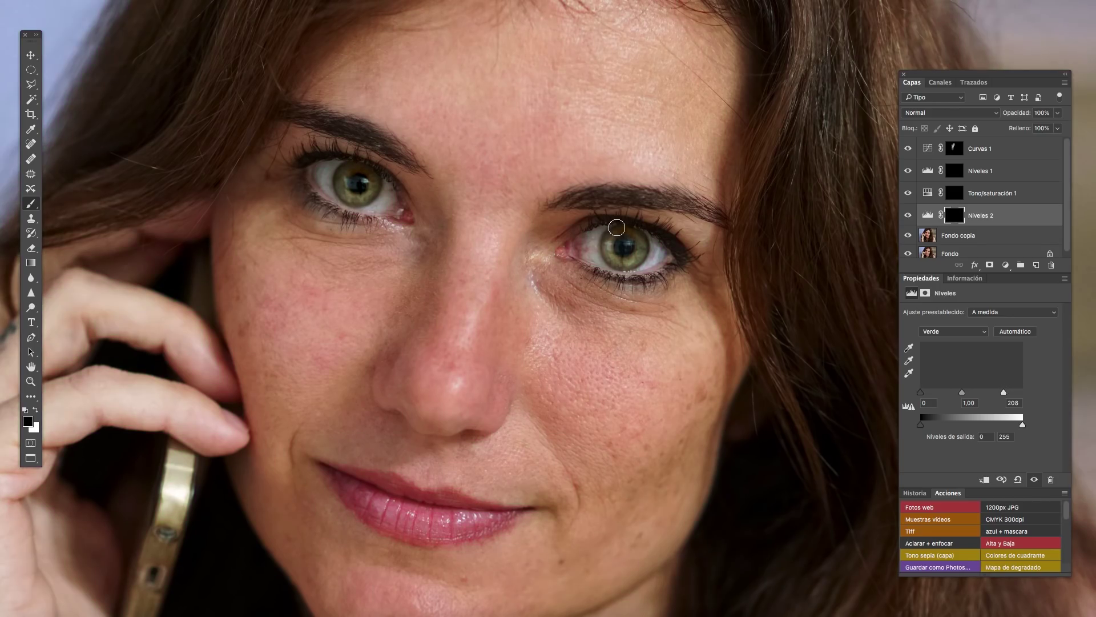
key(x)
mouse_move(629, 243)
mouse_down()
mouse_move(617, 249)
mouse_move(627, 247)
mouse_up()
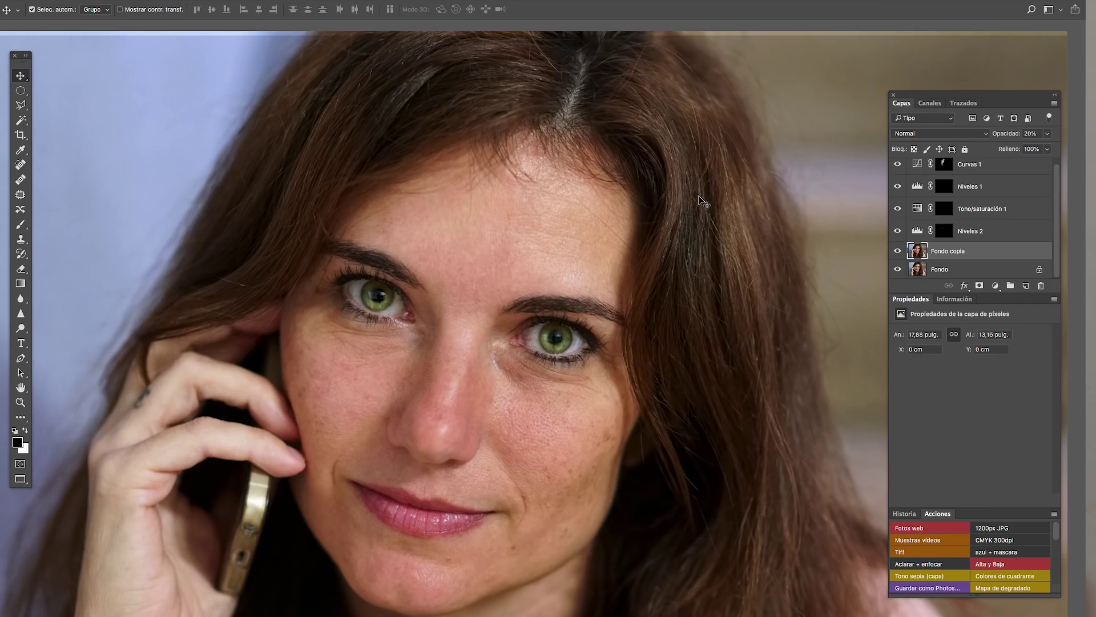
Toggle the eye adjustment layers off and back on to compare.
drag(897, 230, 899, 166)
click(898, 165)
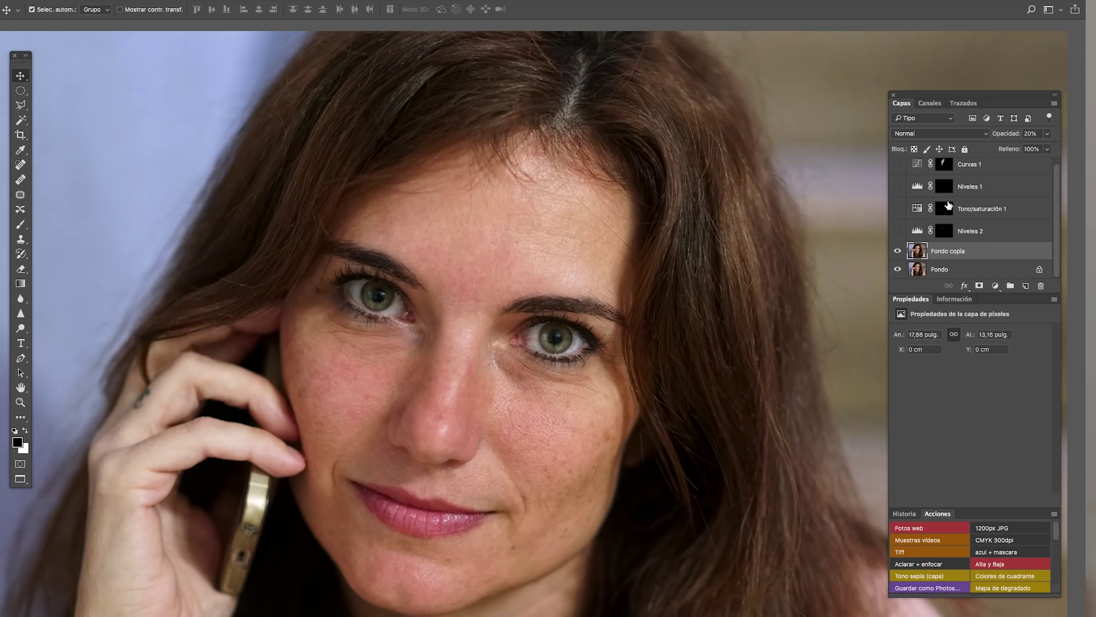
drag(898, 230, 899, 165)
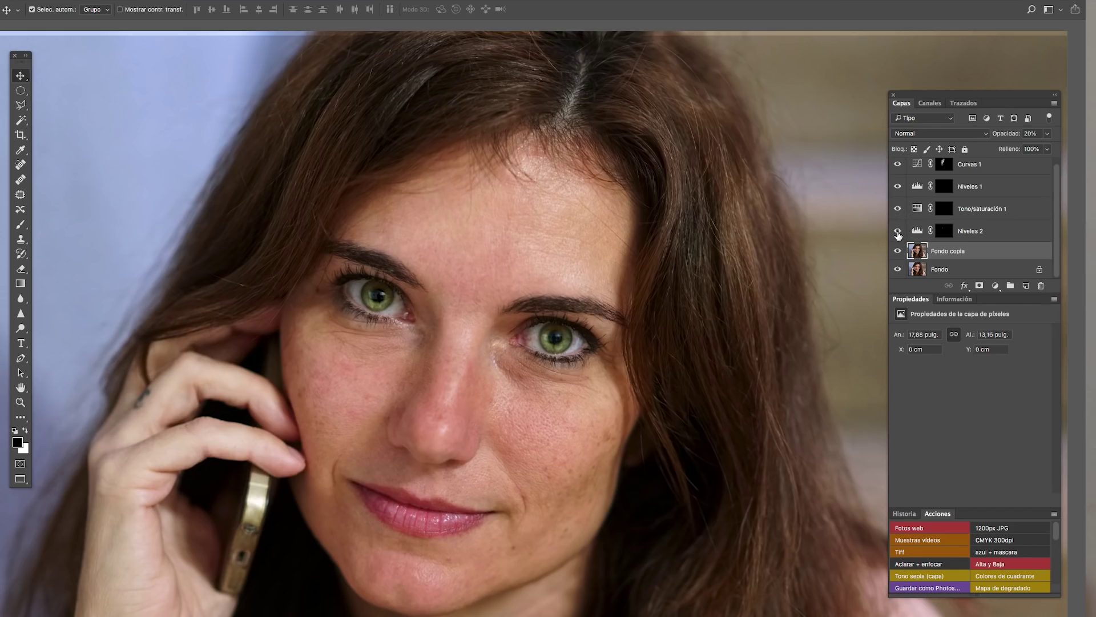
Hide Niveles 2, Tono/saturación 1, Niveles 1 and Curvas 1, then pick the Elliptical Marquee tool.
click(898, 231)
click(898, 209)
click(897, 187)
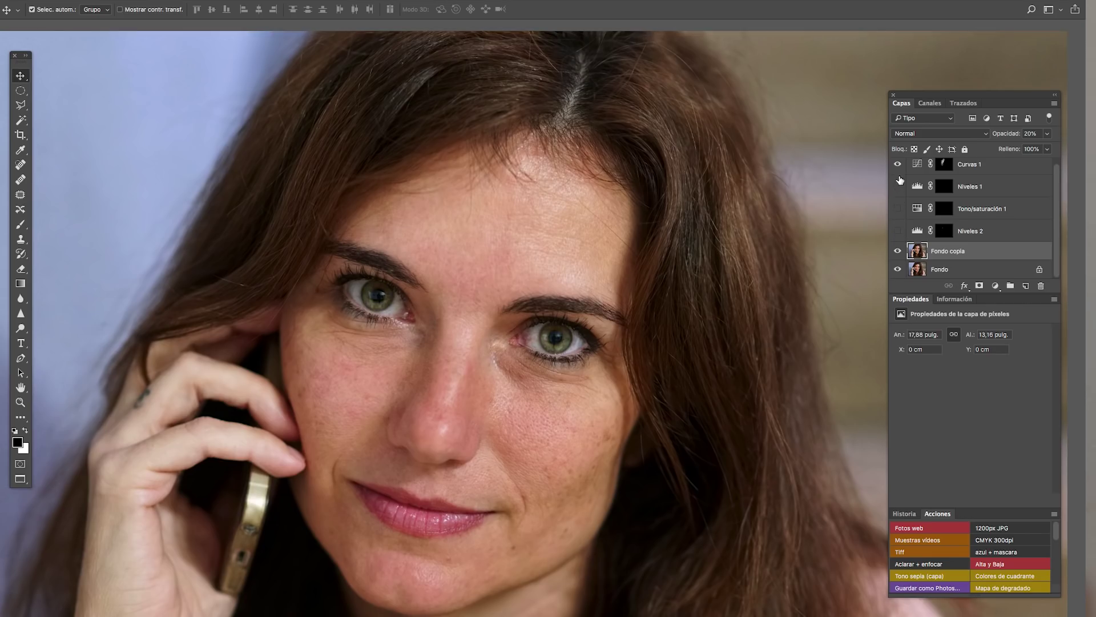
click(898, 165)
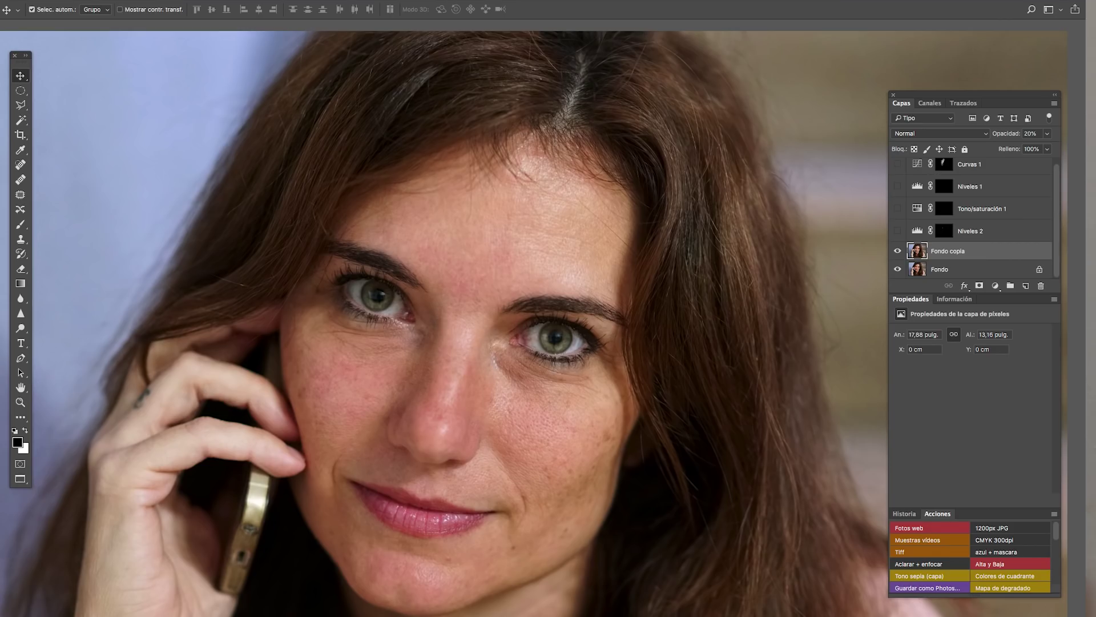
click(20, 92)
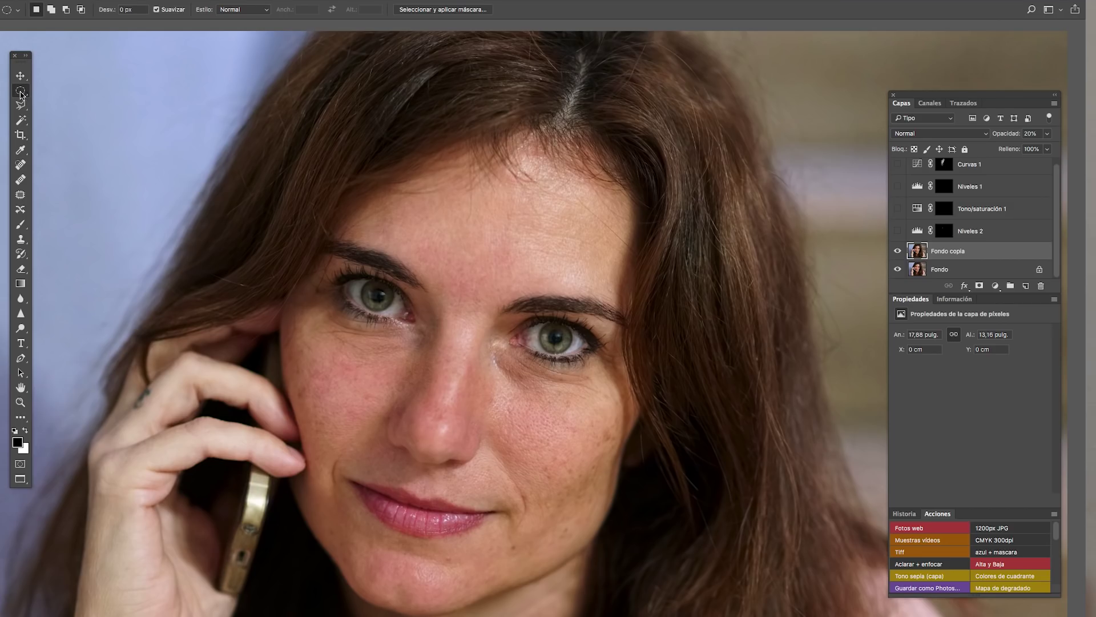
Subtract one ellipse from another to leave a crescent over the left eye, feathered 15 px.
drag(385, 219, 577, 410)
key(alt)
mouse_move(411, 184)
mouse_down()
mouse_move(604, 465)
mouse_move(688, 441)
mouse_up()
click(286, 1)
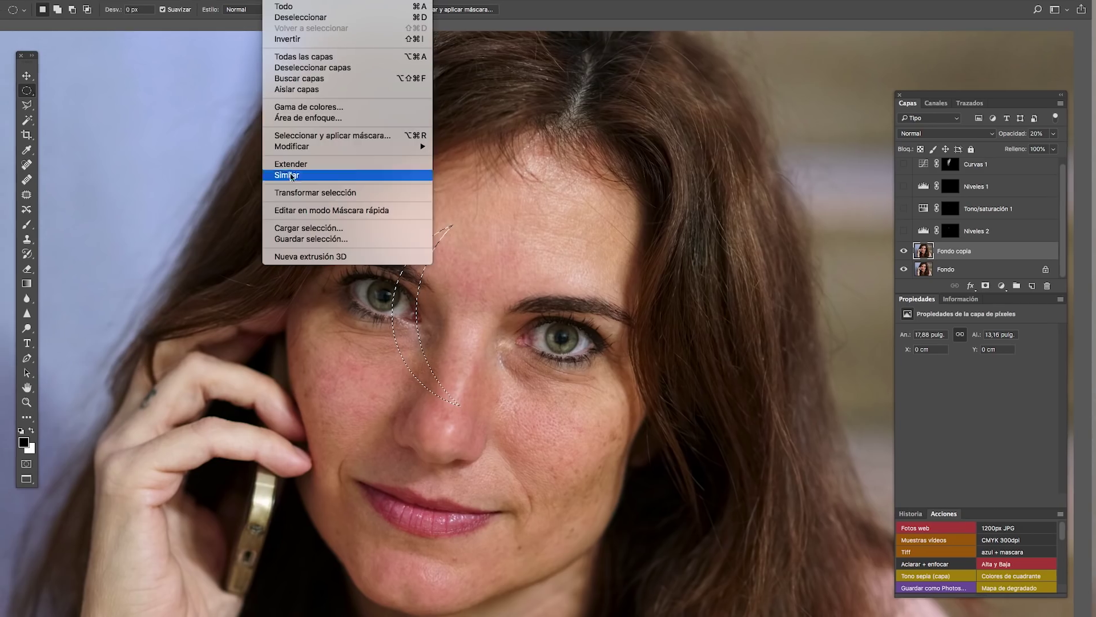
click(498, 190)
text(15)
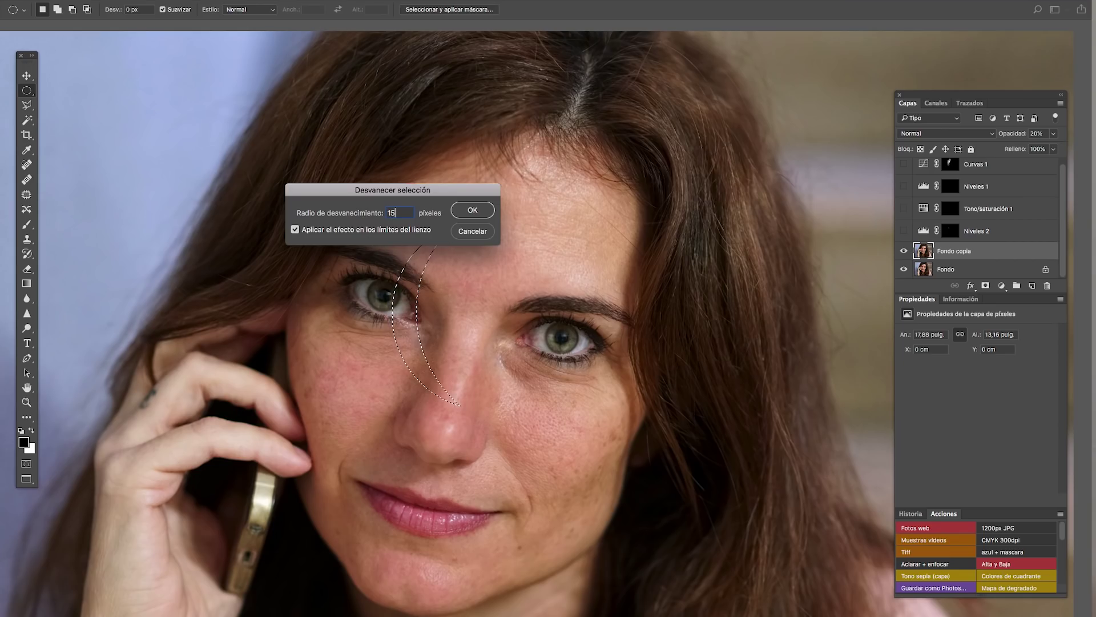
key(Return)
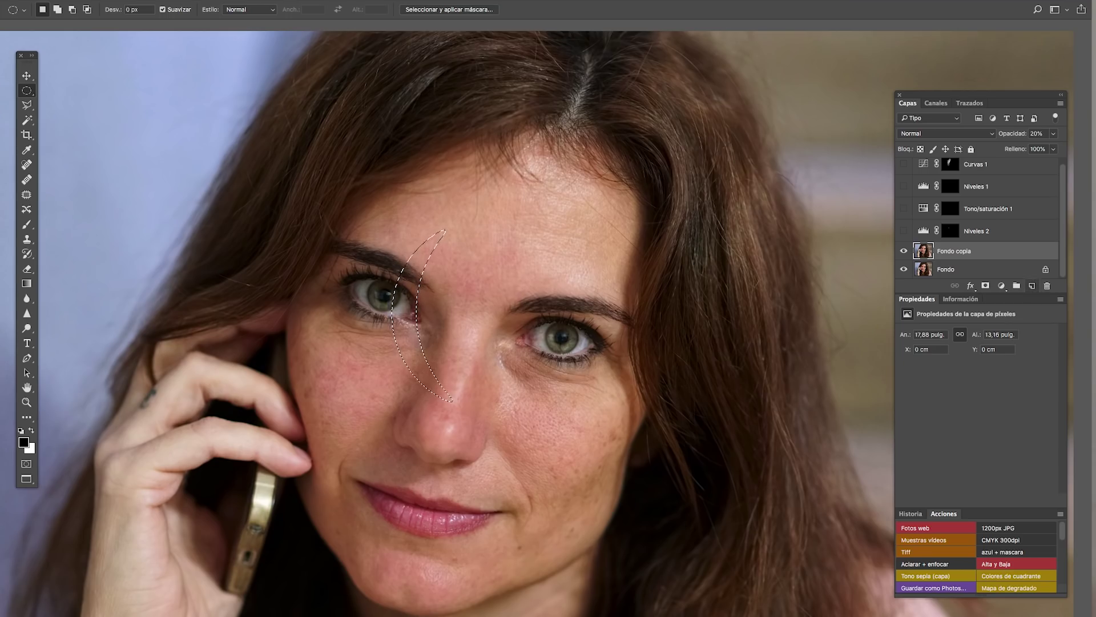
Fill the crescent selection with white on a new layer Capa 1 and deselect.
key(ctrl+shift+alt+n)
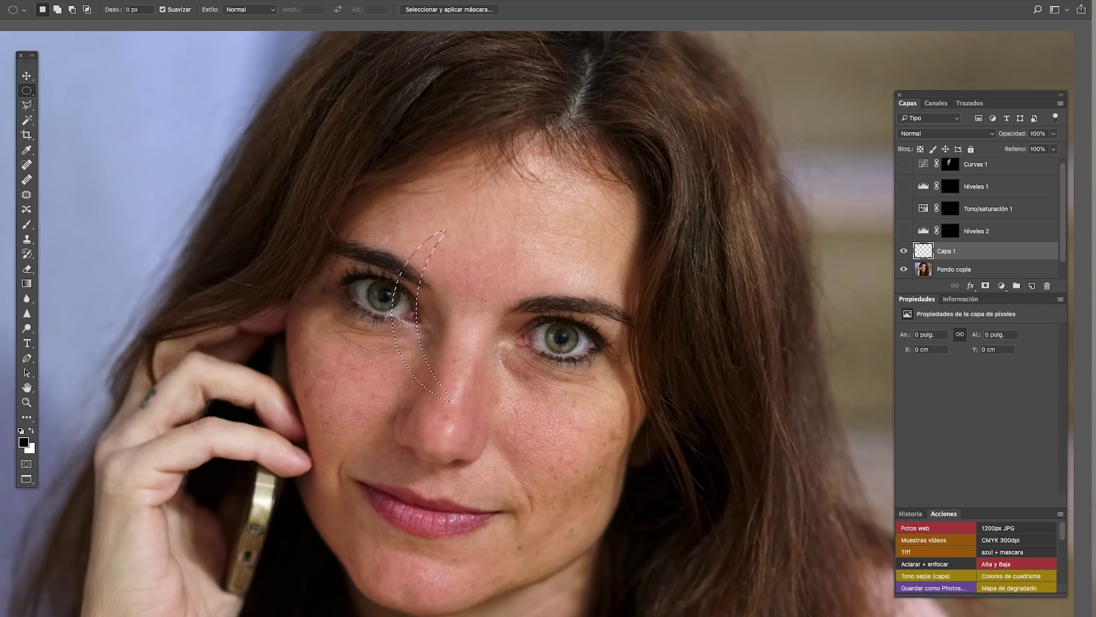
key(x)
key(alt+BackSpace)
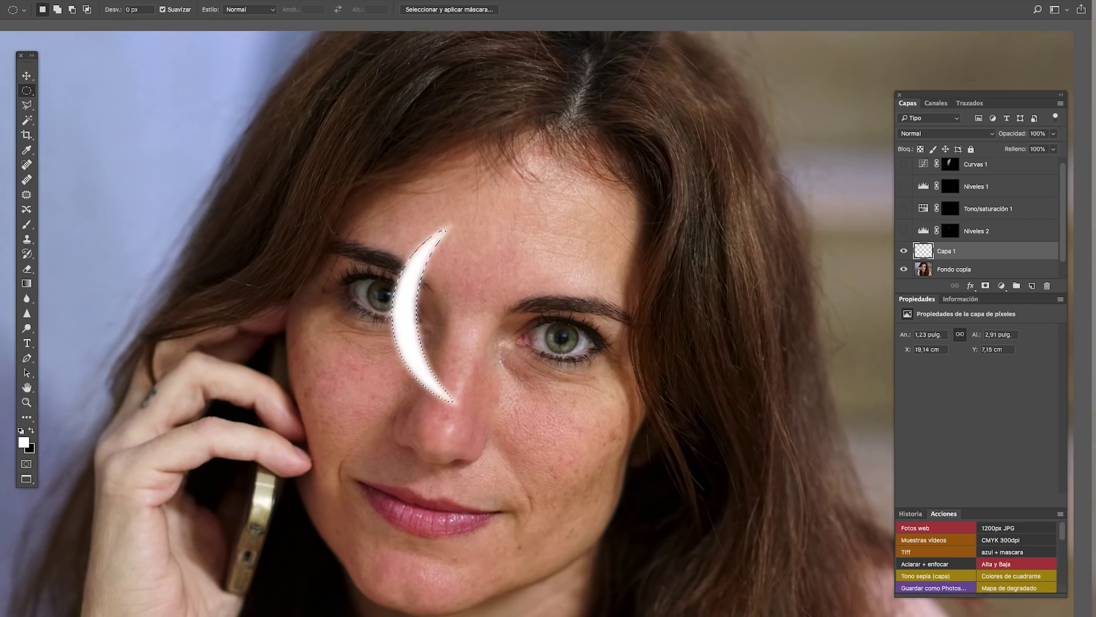
key(ctrl+d)
key(ctrl+f)
Move the white crescent toward the right eye and scale it down to about 13%.
key(v)
drag(425, 320, 557, 362)
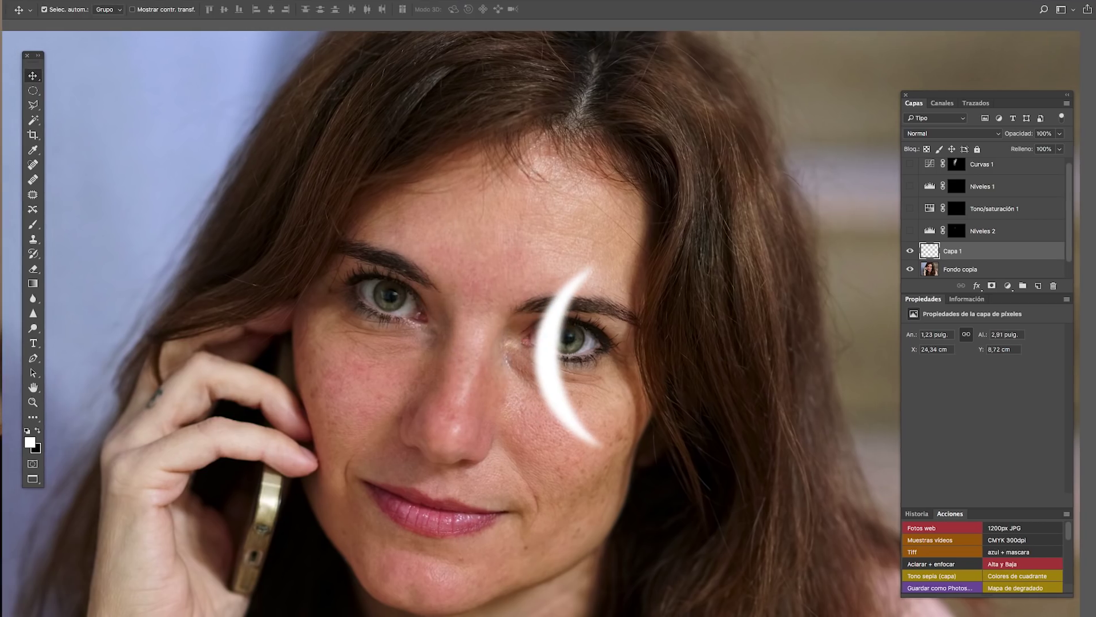
key(ctrl+t)
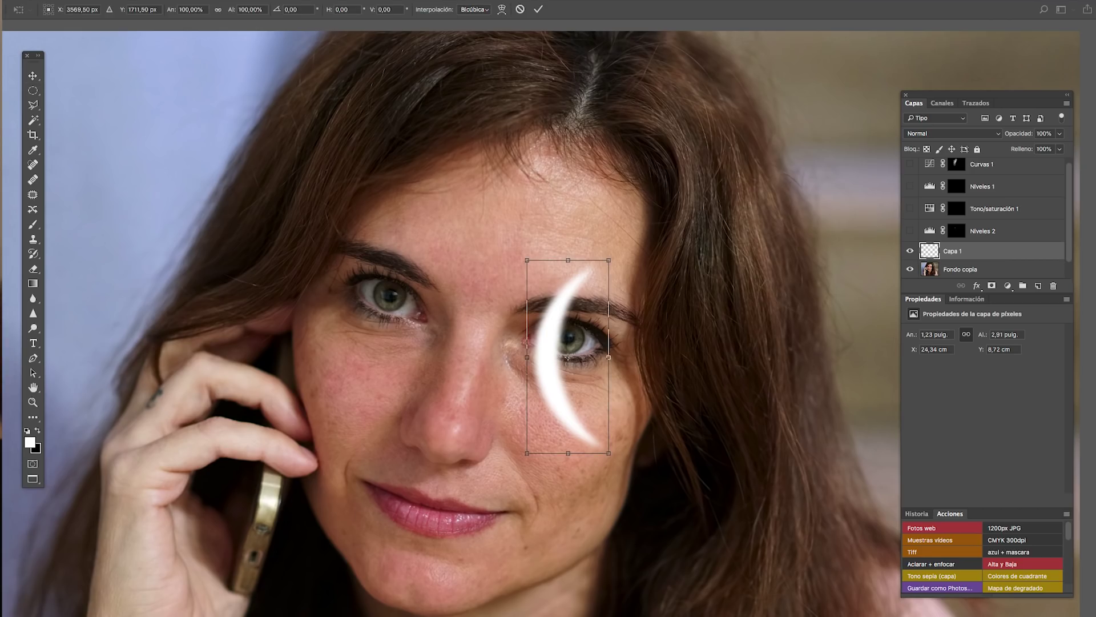
drag(609, 261, 539, 428)
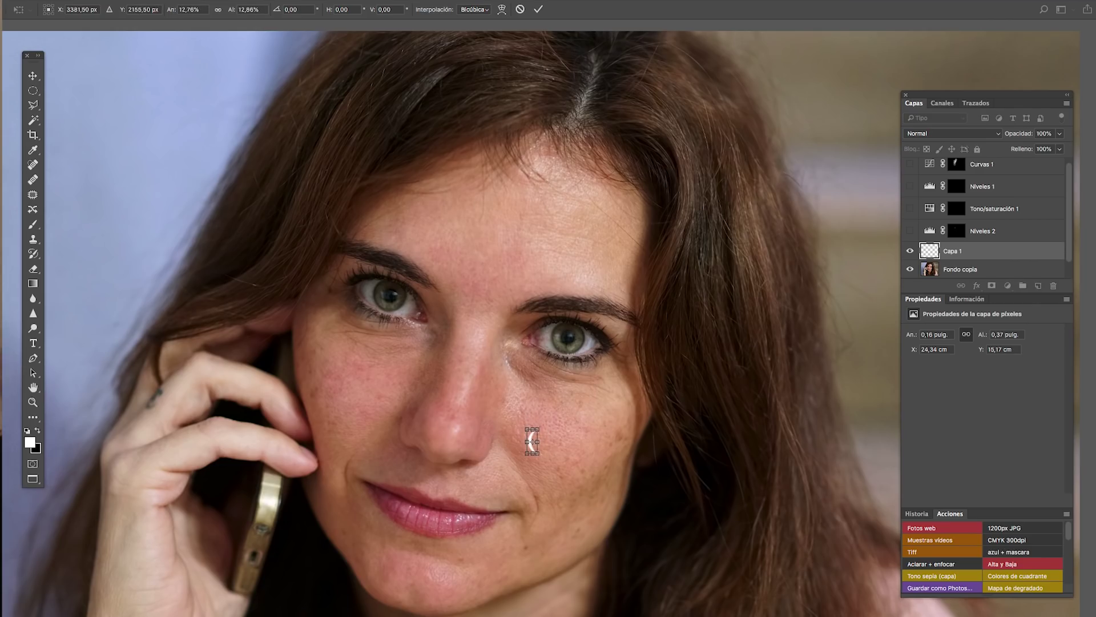
Commit the new size and position the small crescent on the right iris.
key(Return)
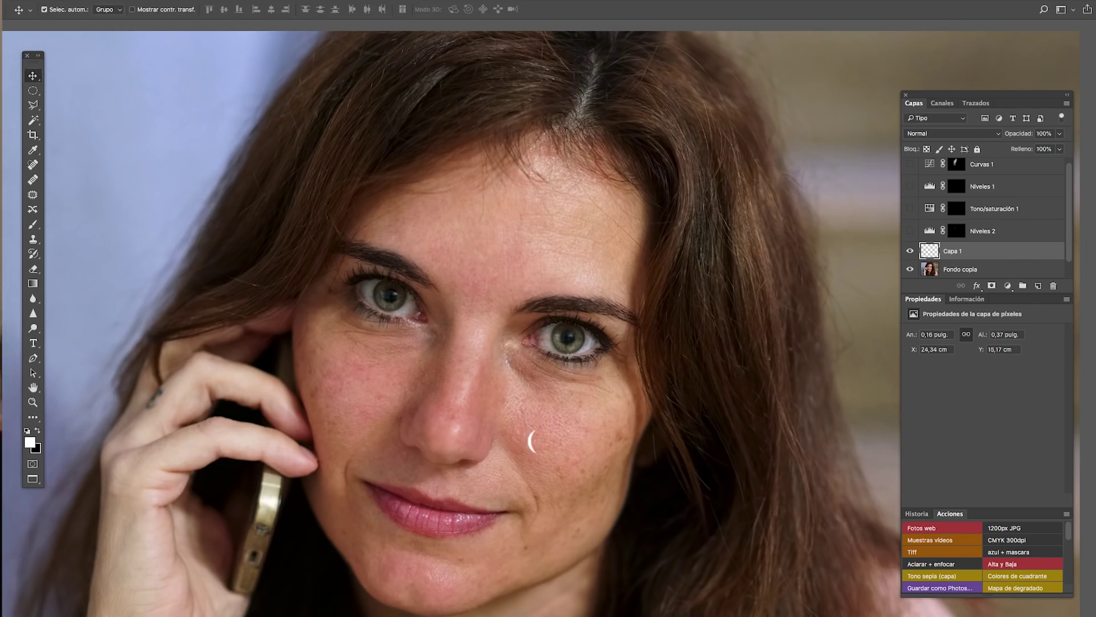
mouse_move(531, 441)
mouse_down()
mouse_move(556, 330)
mouse_move(550, 337)
mouse_up()
scroll(544, 328, up, 3)
scroll(544, 328, up, 3)
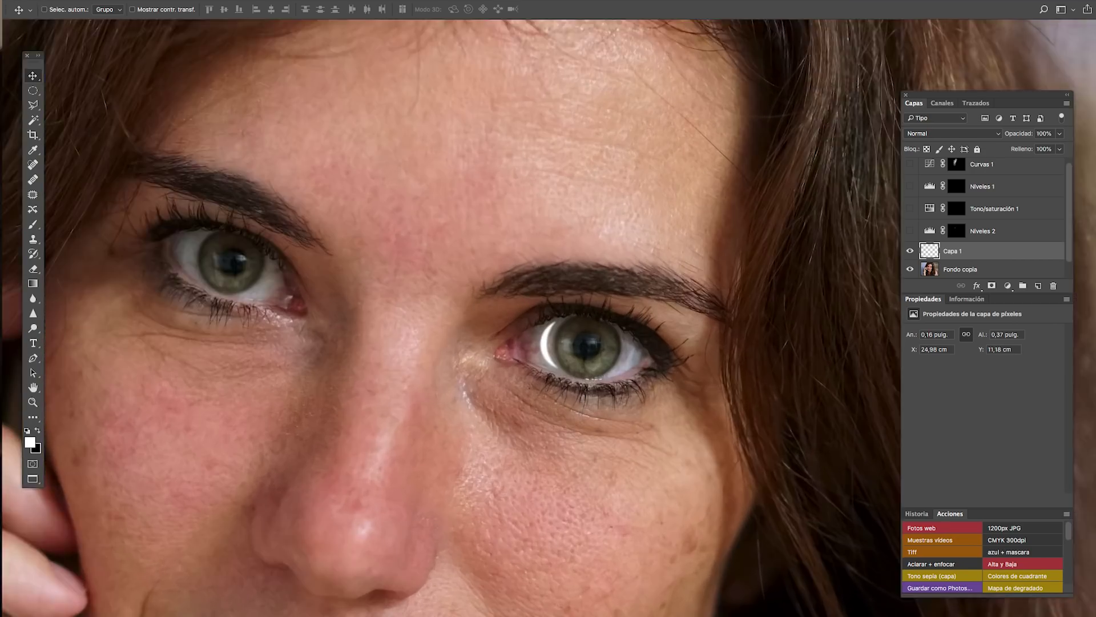
scroll(544, 328, up, 3)
drag(551, 337, 580, 331)
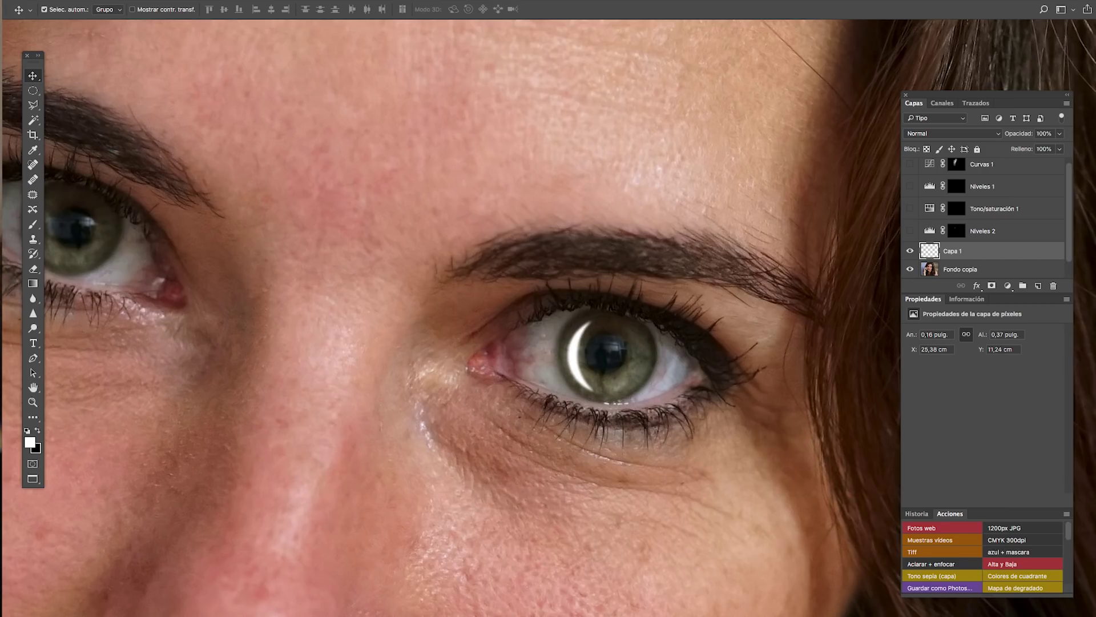
Widen, flatten and slant the crescent to fit the iris, then hide Capa 1 to compare.
key(ctrl+t)
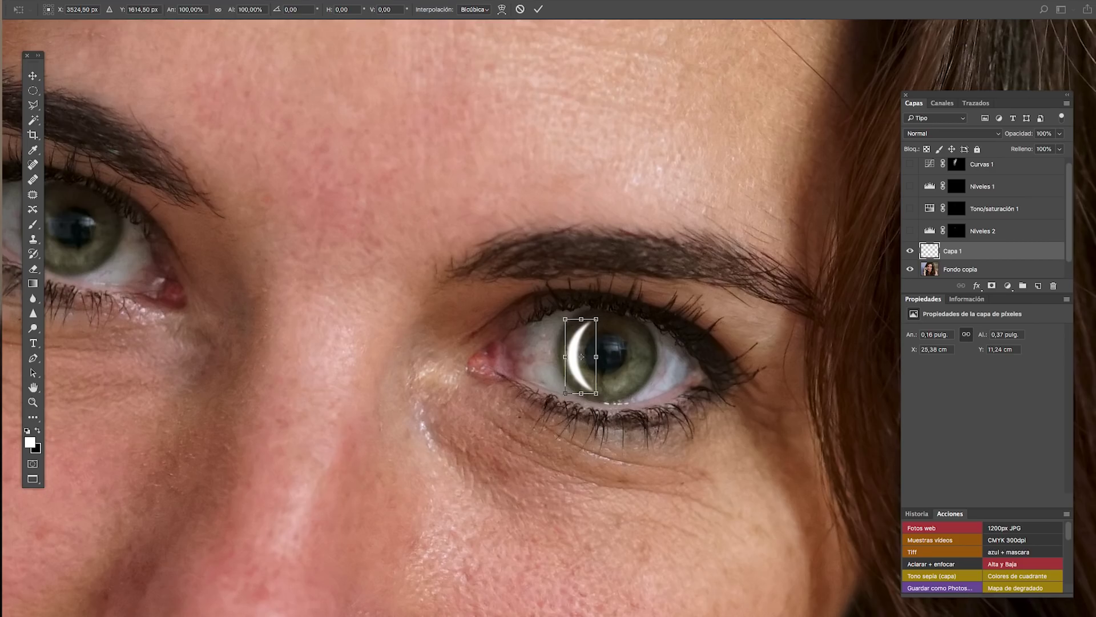
mouse_move(596, 318)
mouse_down()
mouse_move(604, 356)
mouse_move(584, 350)
mouse_up()
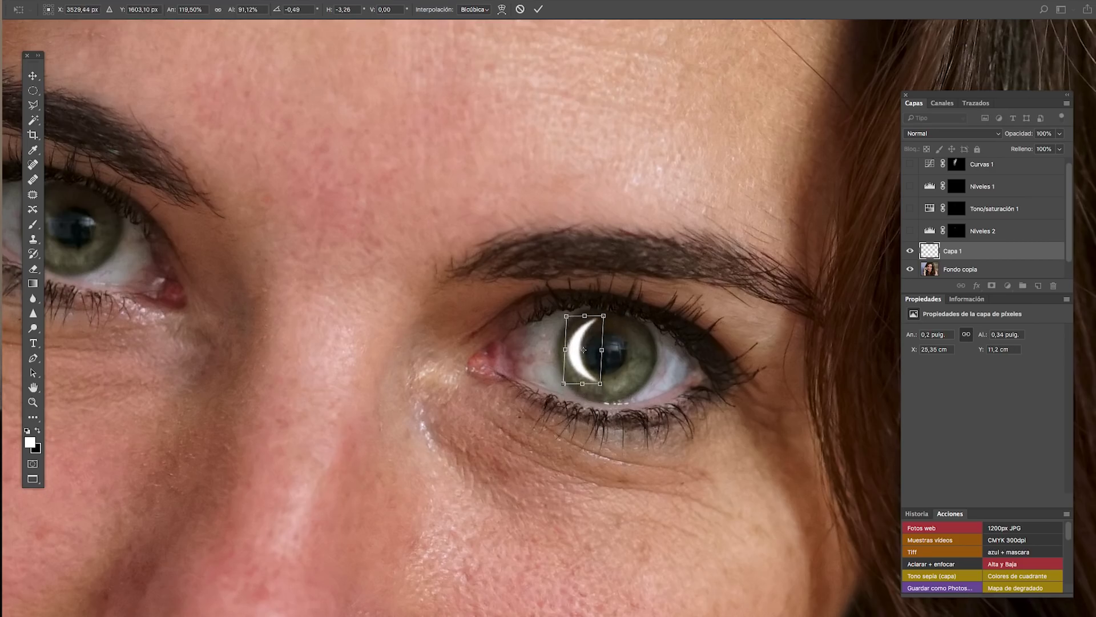
drag(583, 350, 584, 353)
key(Return)
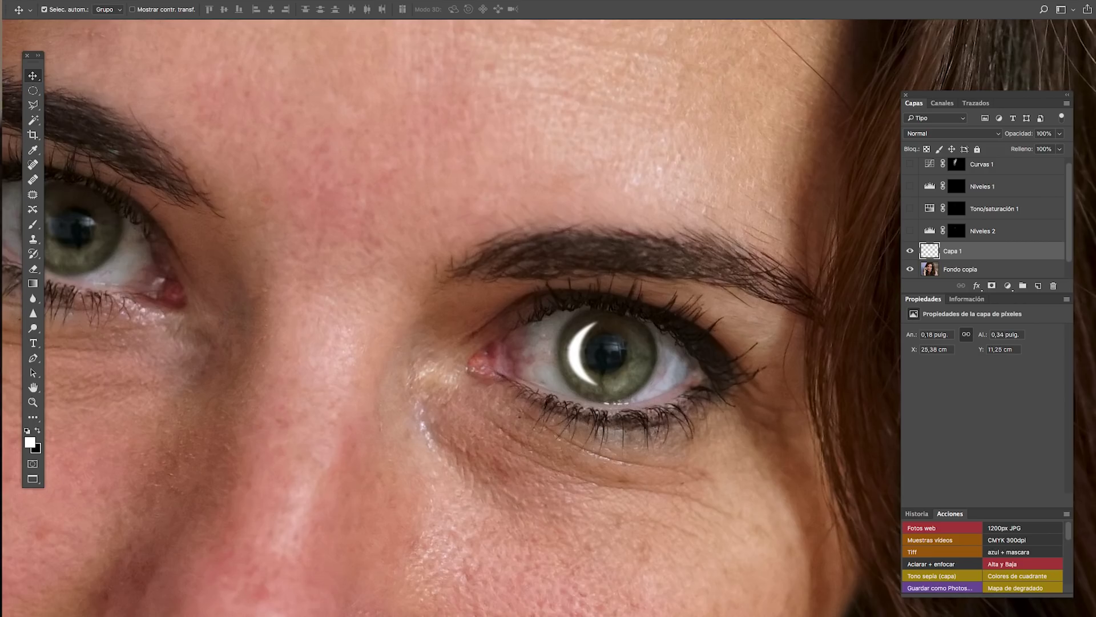
click(910, 251)
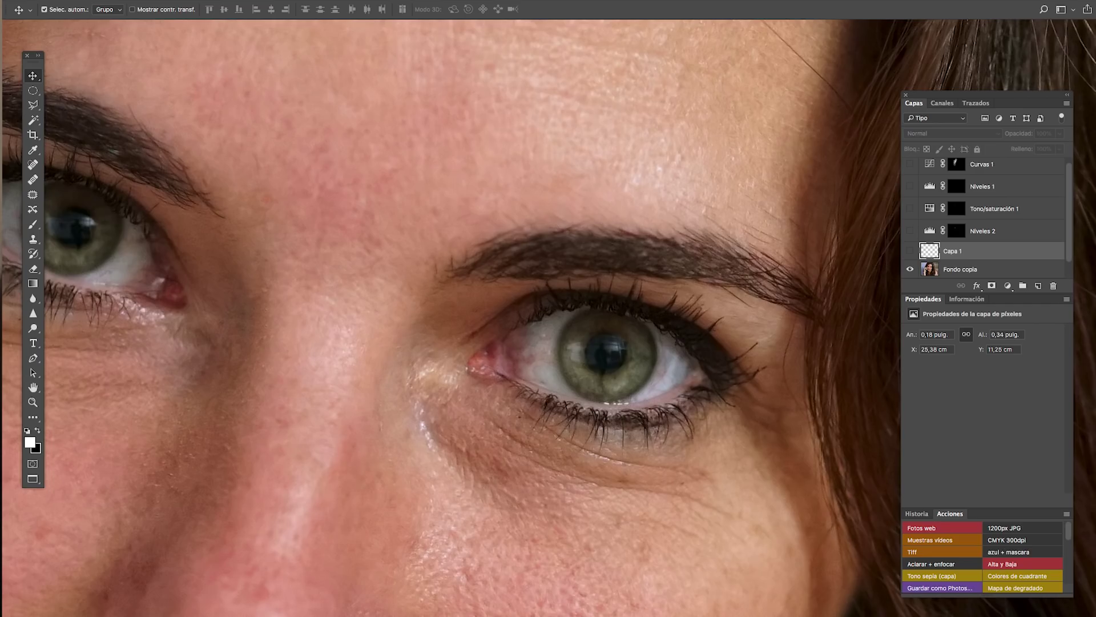
Show Capa 1 again, blended as Luz suave at 30% opacity.
key(ctrl+comma)
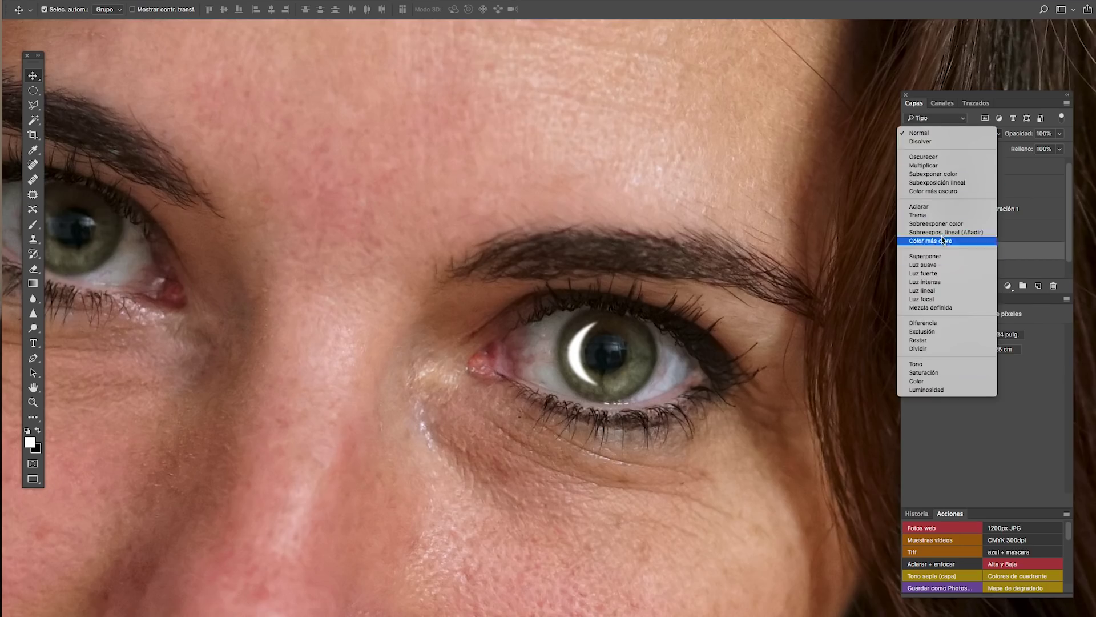
click(923, 265)
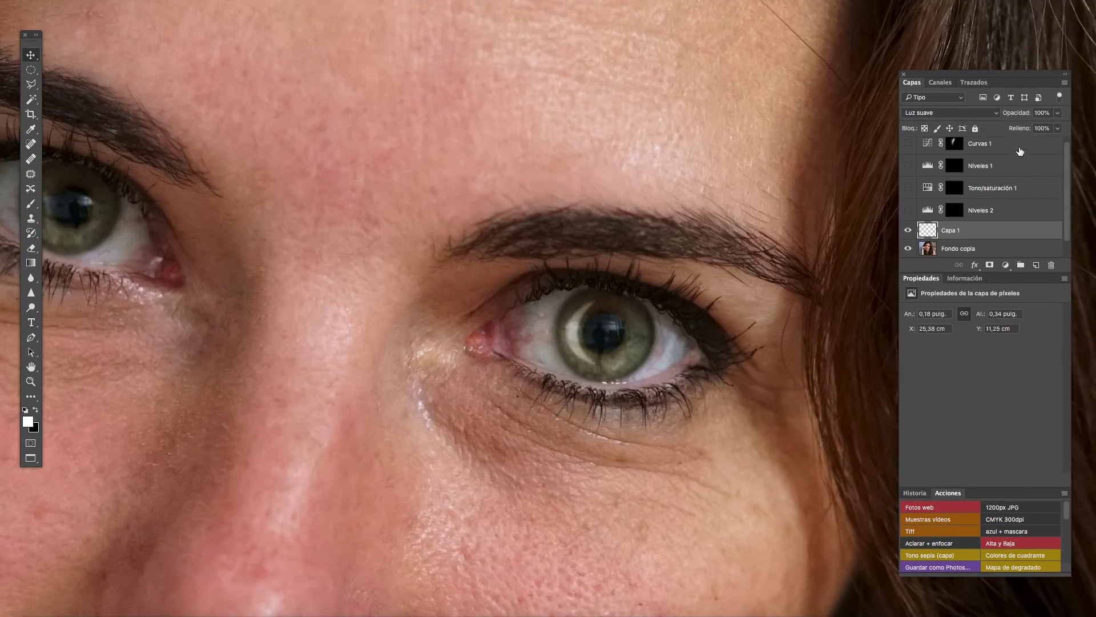
click(1058, 116)
drag(1026, 134, 1021, 131)
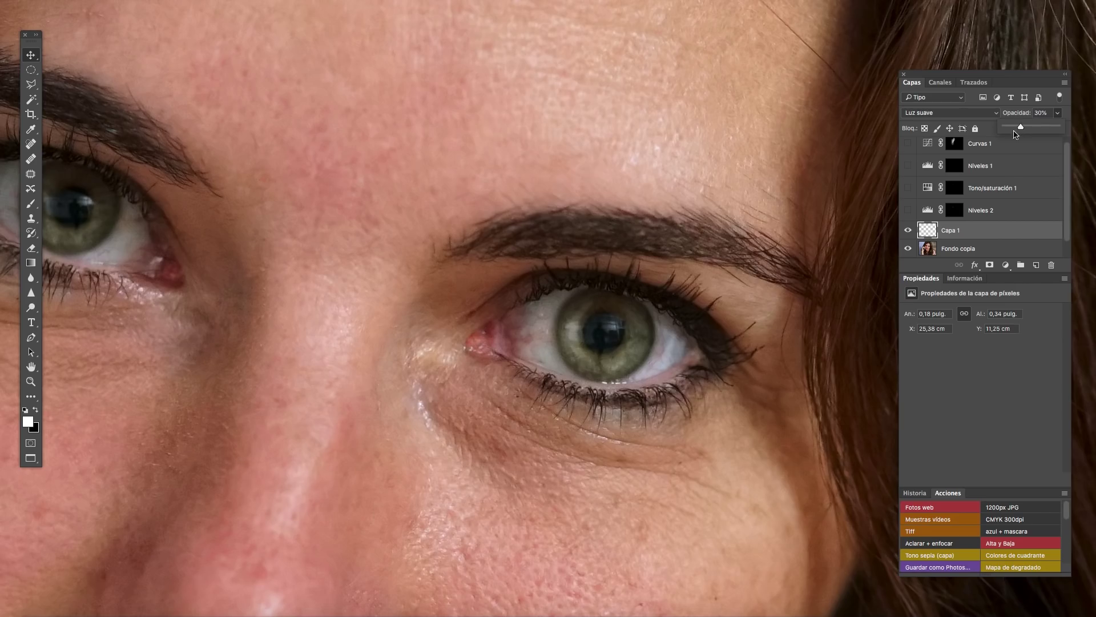
key(ctrl+minus)
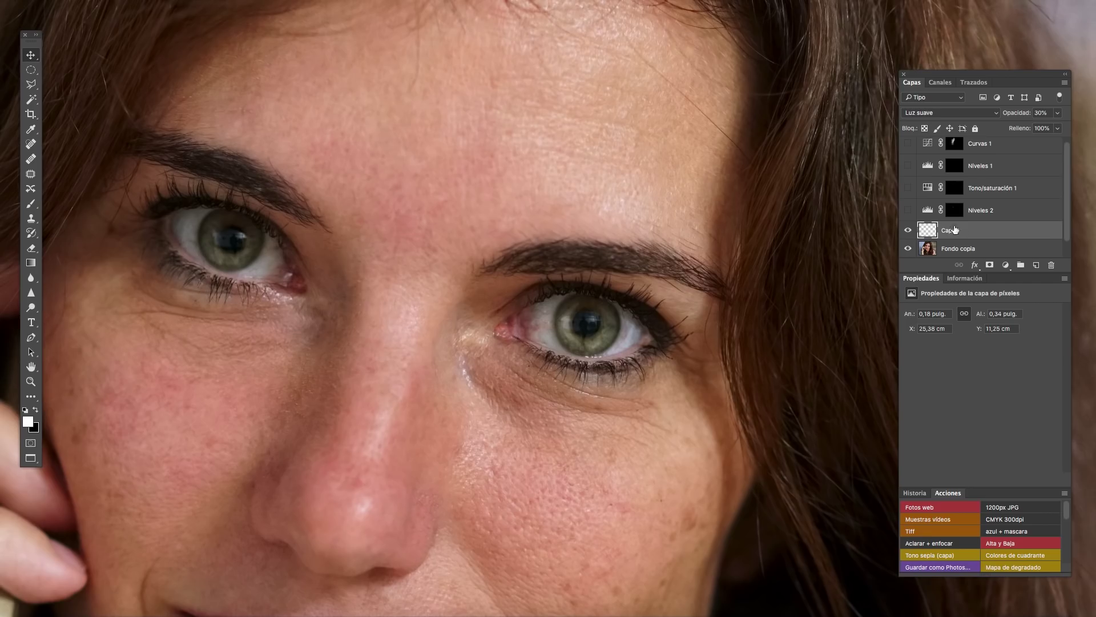
Duplicate Capa 1, move the copy onto the left iris and rotate it about 3°.
drag(1033, 236, 1036, 266)
mouse_move(566, 325)
mouse_down()
mouse_move(209, 236)
mouse_move(217, 224)
mouse_up()
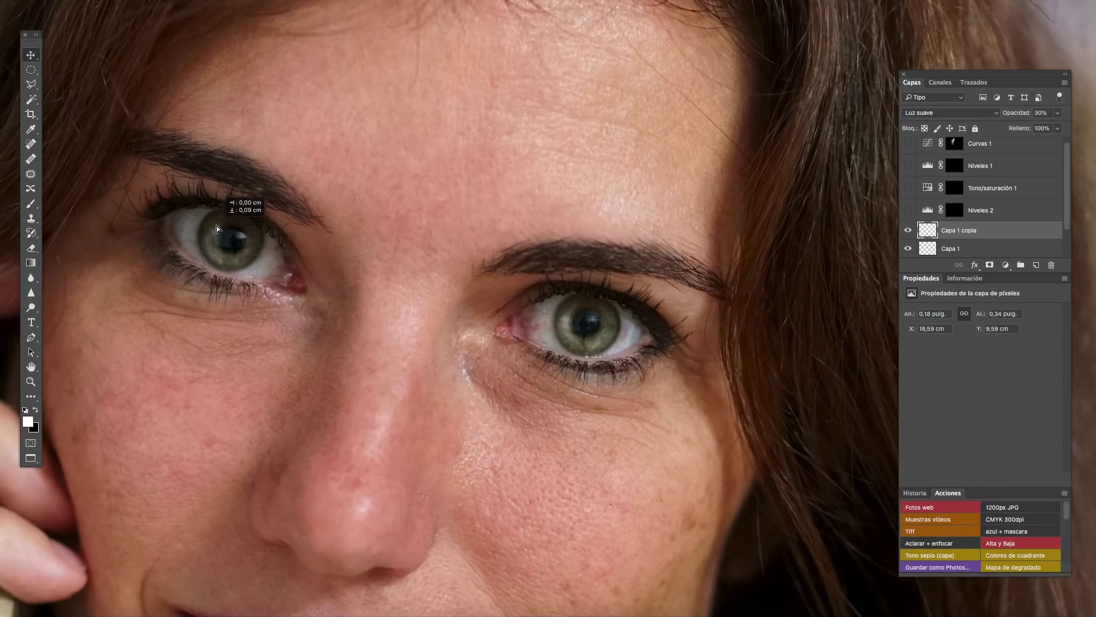
key(ctrl+t)
drag(233, 204, 242, 207)
key(Return)
Raise Capa 1 copia's opacity to 33%.
key(ctrl+minus)
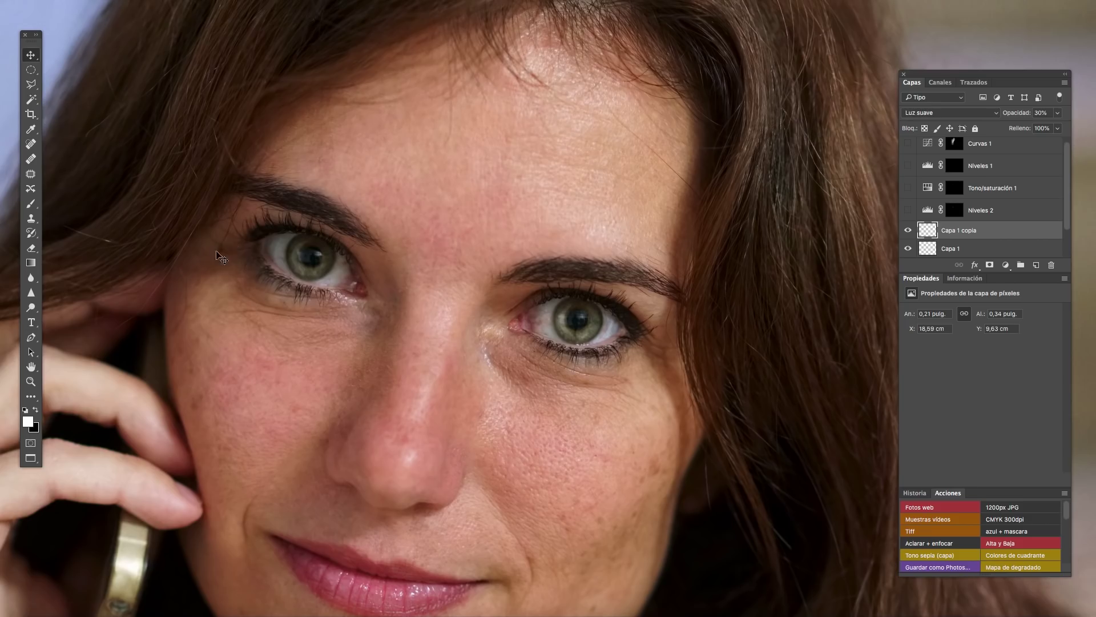
drag(300, 255, 300, 256)
click(1058, 114)
drag(1028, 130, 1034, 130)
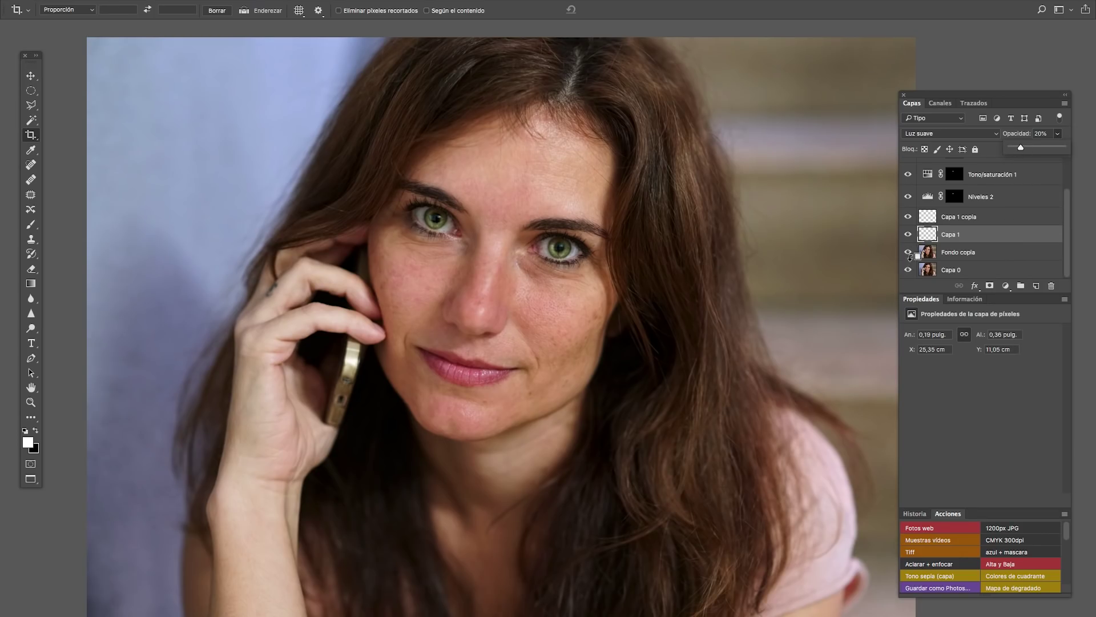
Toggle between Fondo copia alone and all layers to compare the edits.
alt+click(908, 252)
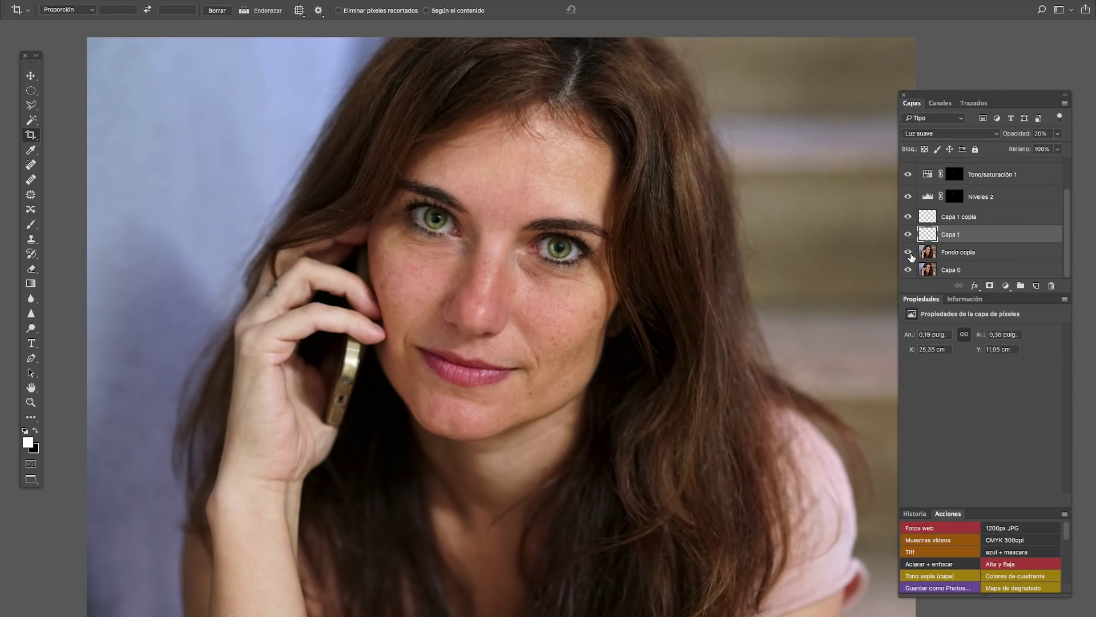
click(909, 253)
click(909, 252)
alt+click(908, 253)
alt+click(909, 253)
alt+click(908, 253)
alt+click(908, 255)
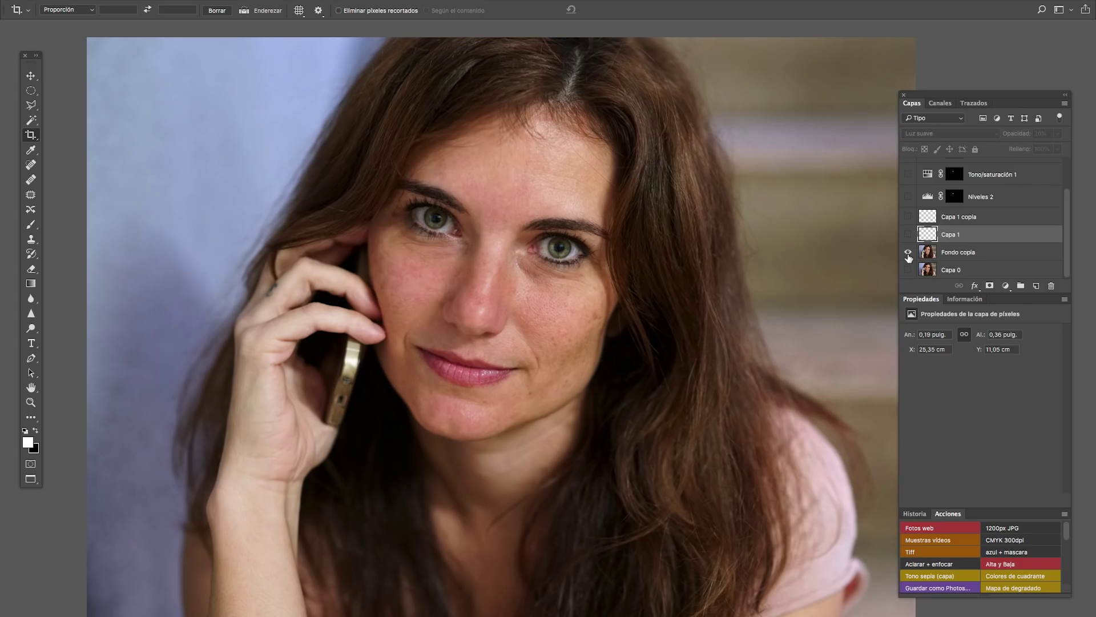
alt+click(909, 254)
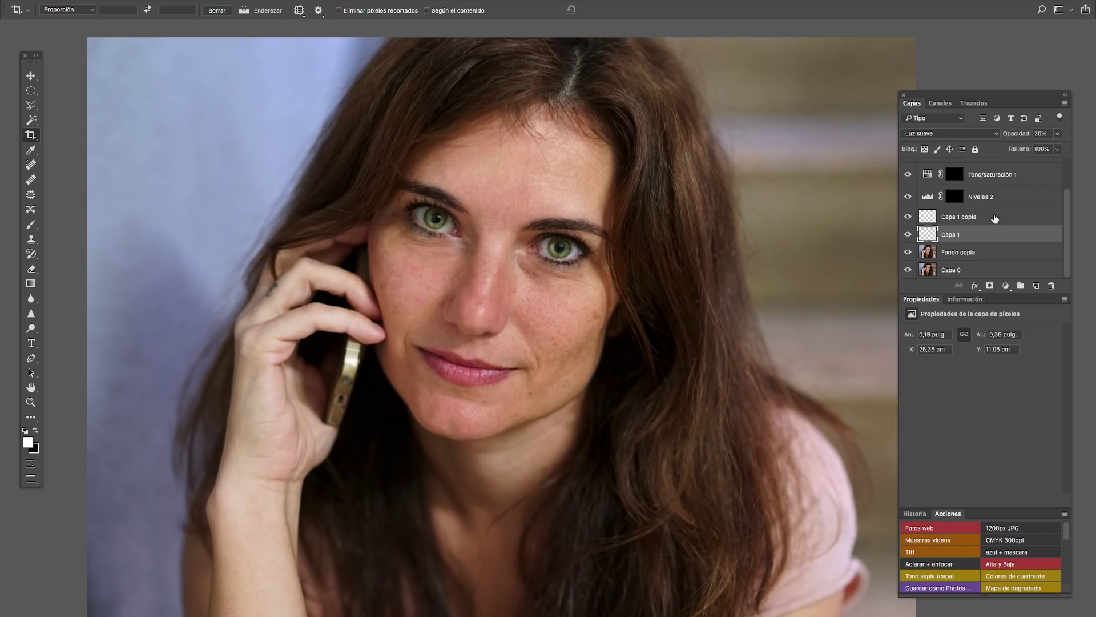
Select Capa 1 copia, then Niveles 2, and drag a slider in the Layers panel.
click(996, 218)
click(1014, 198)
click(1057, 133)
drag(1061, 148, 1027, 152)
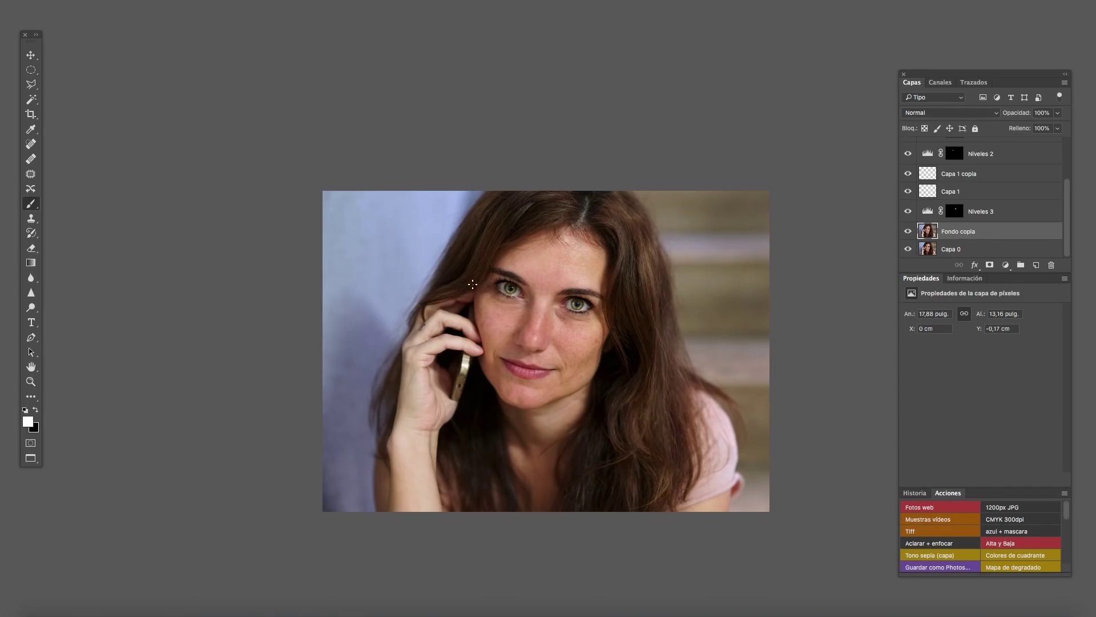
scroll(389, 373, up, 5)
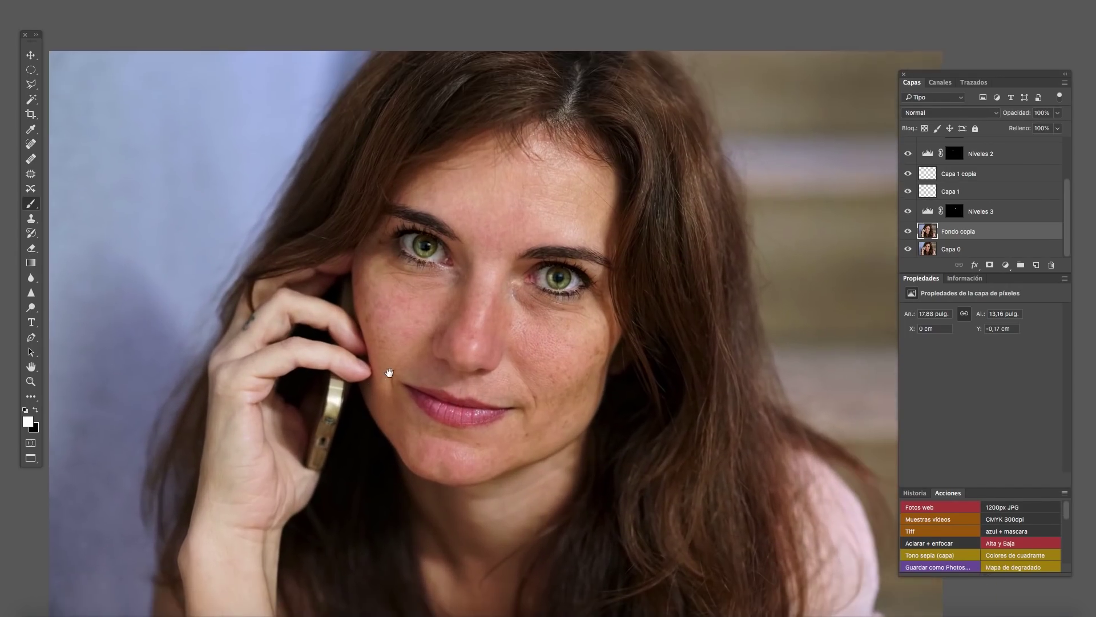
Fit the whole portrait in the window and choose the Elliptical Marquee tool.
key(ctrl+minus)
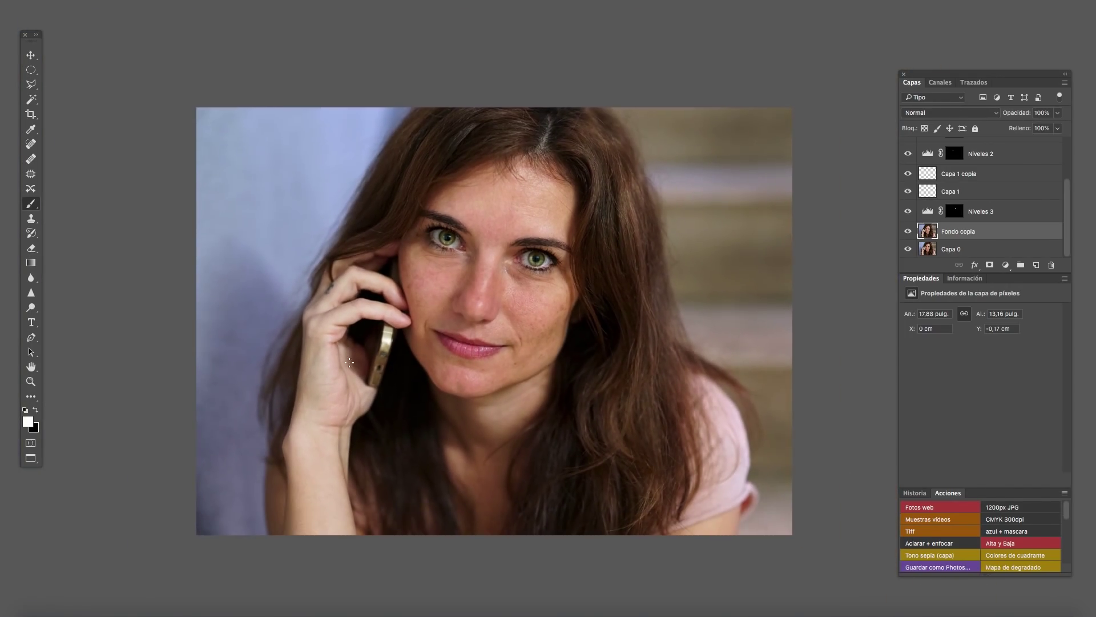
key(ctrl+plus)
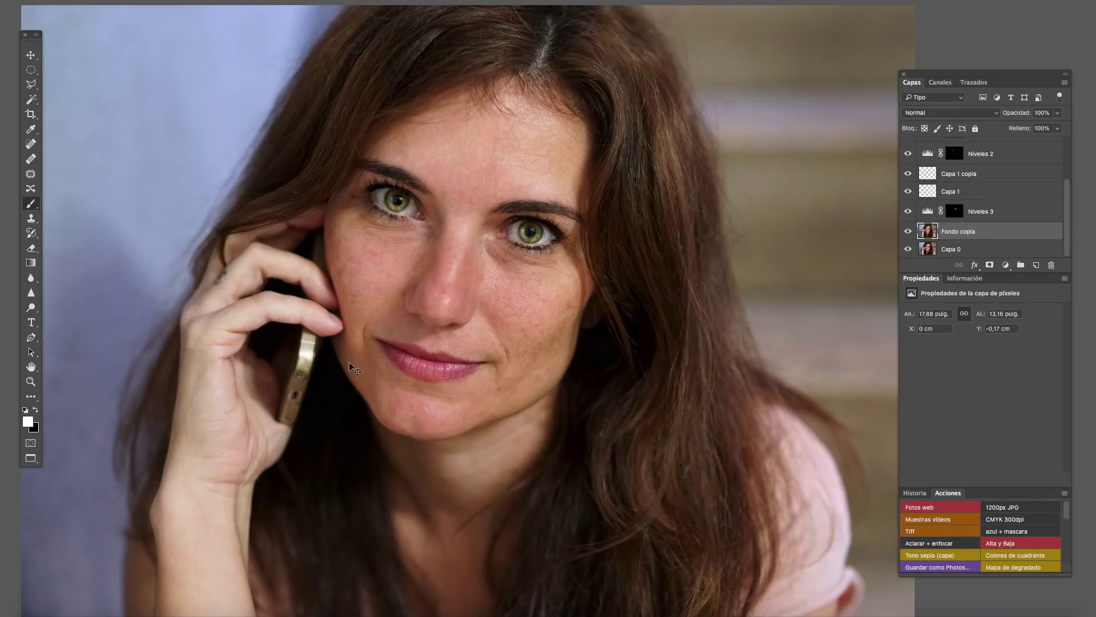
key(ctrl+minus)
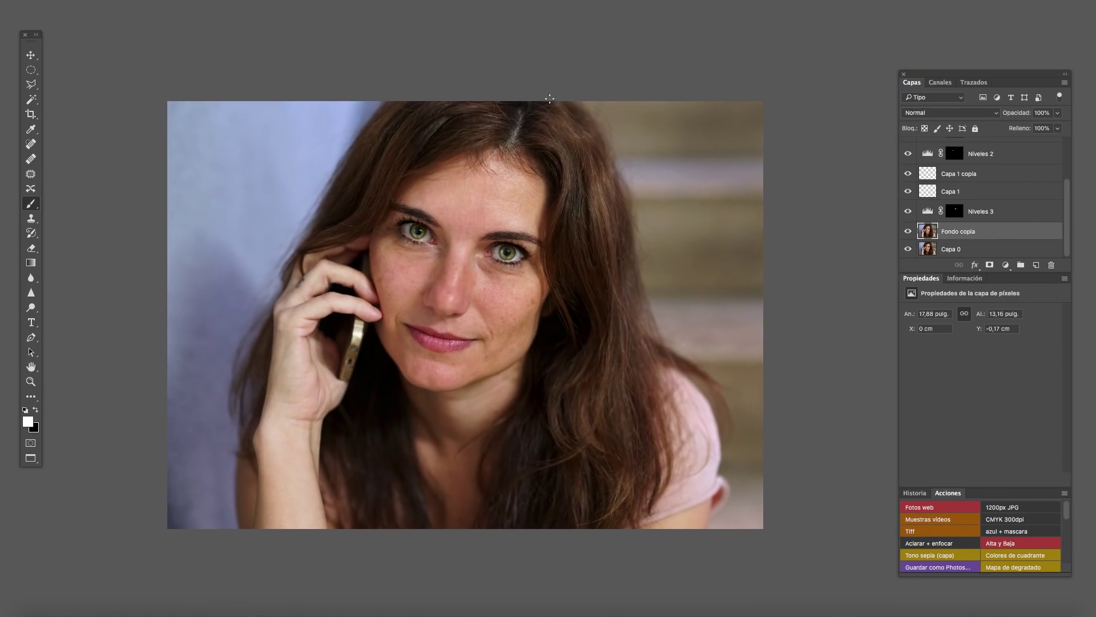
click(31, 70)
Add a darkening Curves layer from an oval selection around the woman, with its mask inverted.
mouse_move(302, 97)
mouse_down()
mouse_move(690, 544)
mouse_move(639, 530)
mouse_up()
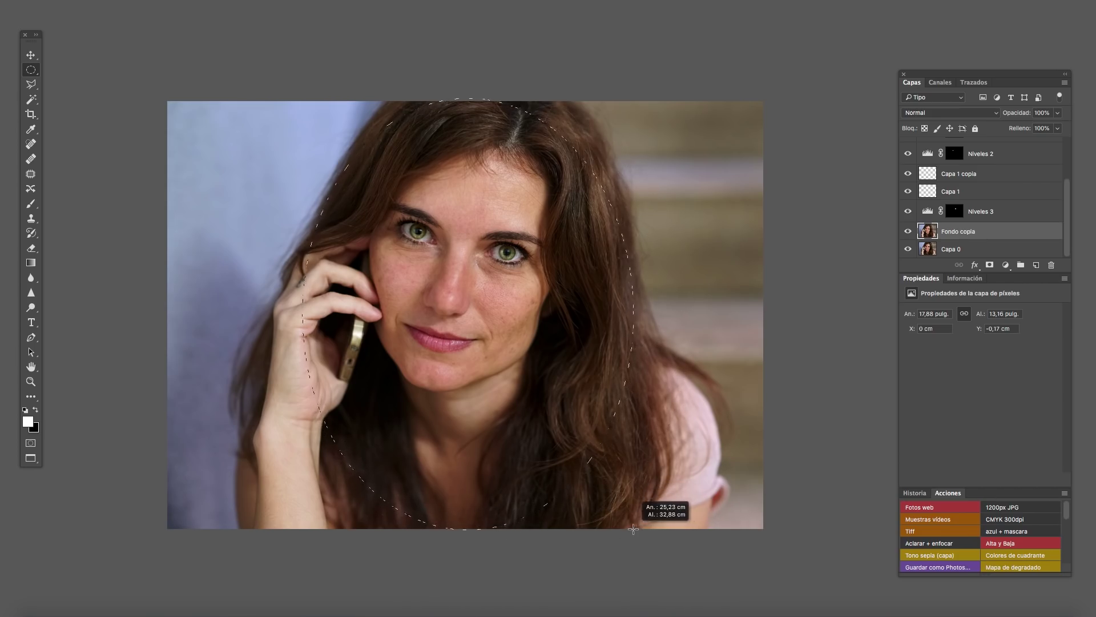
drag(638, 531, 639, 520)
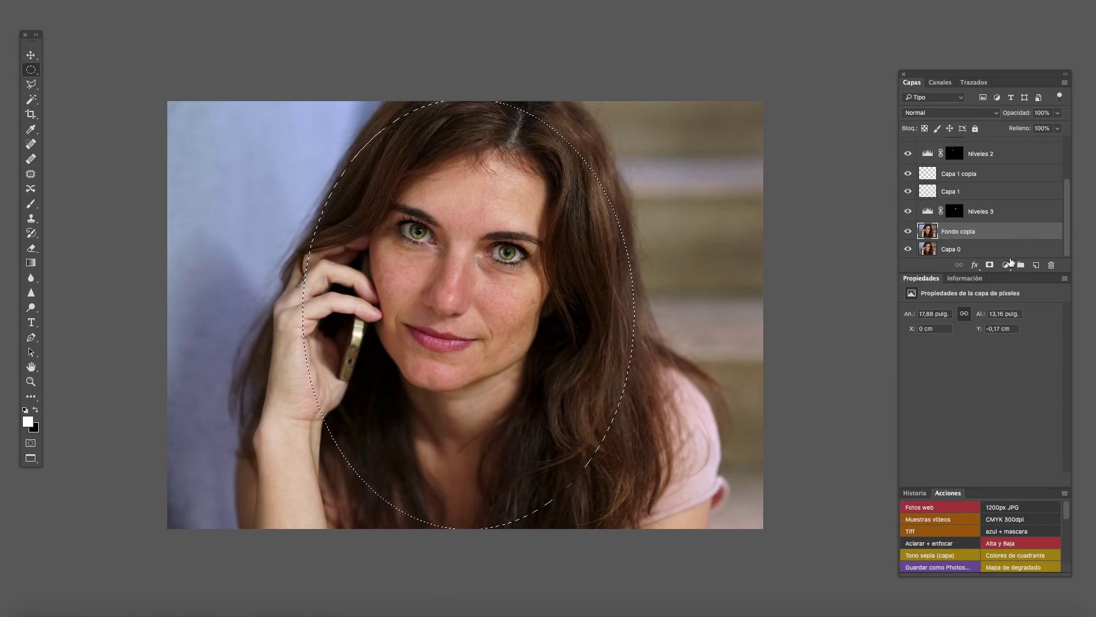
click(1006, 265)
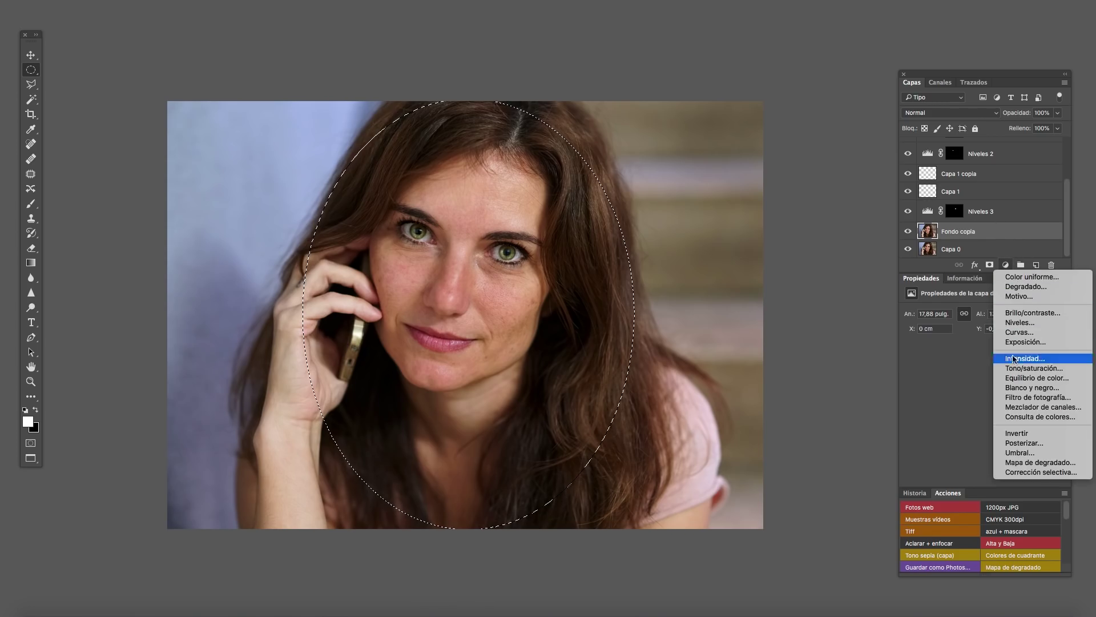
click(1020, 332)
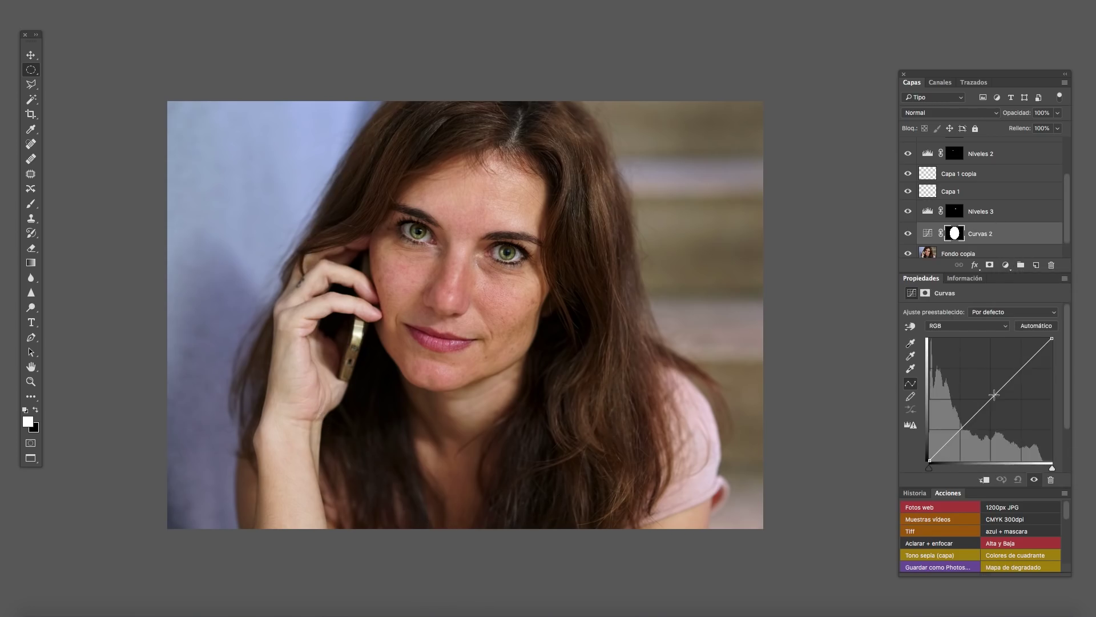
drag(995, 397, 1004, 417)
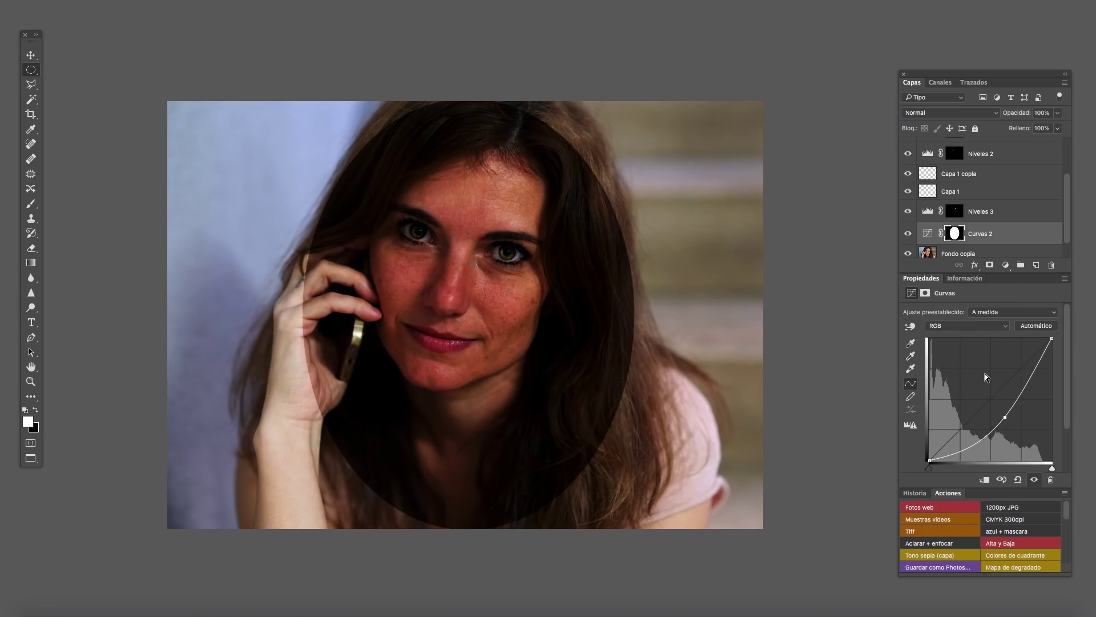
key(ctrl+i)
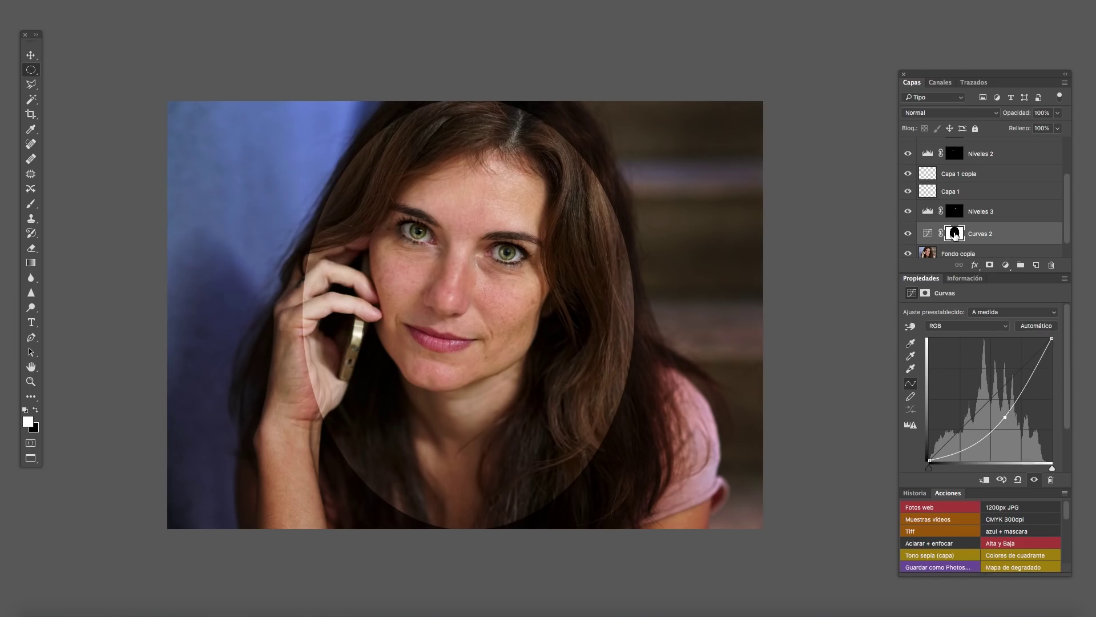
Feather the Curvas 2 mask to 141 px and lighten the curve slightly.
click(956, 233)
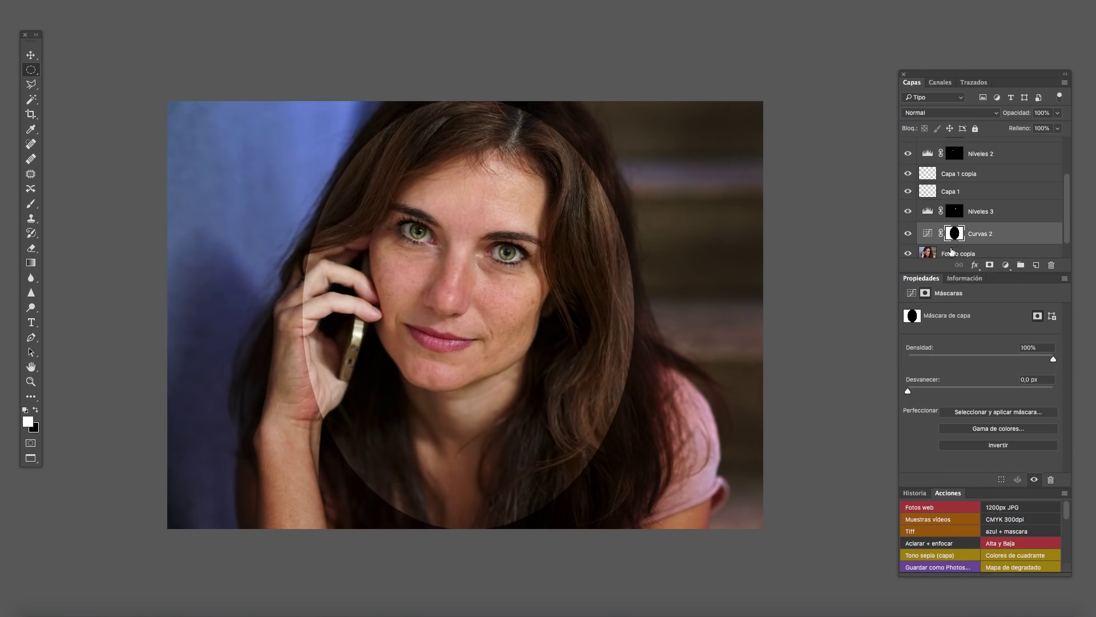
drag(909, 391, 994, 392)
drag(996, 391, 1013, 393)
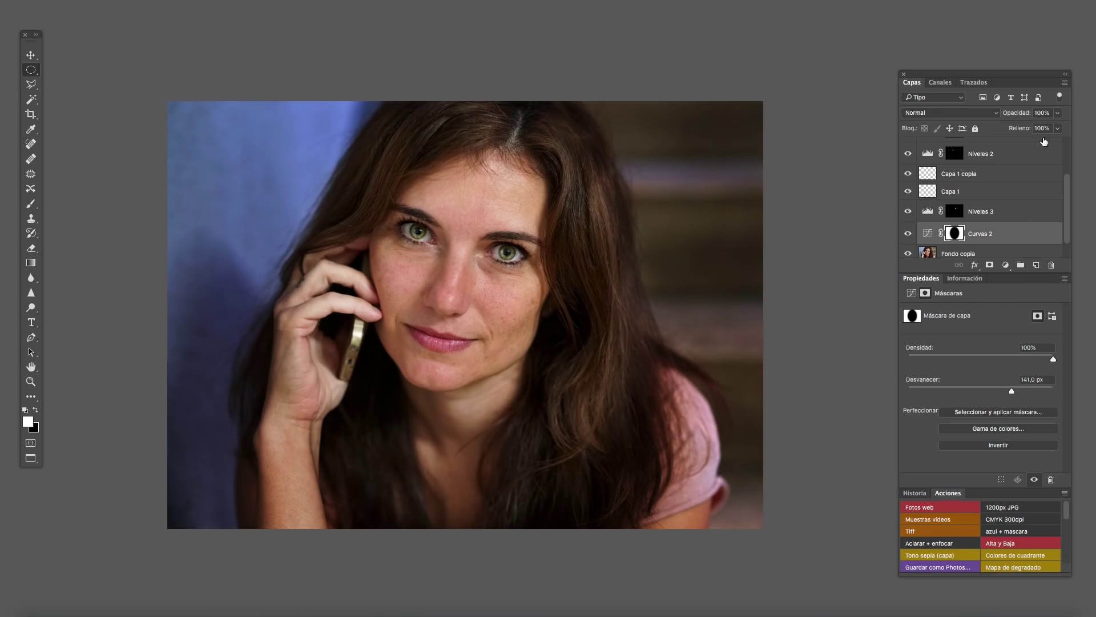
click(927, 233)
drag(1004, 422, 997, 413)
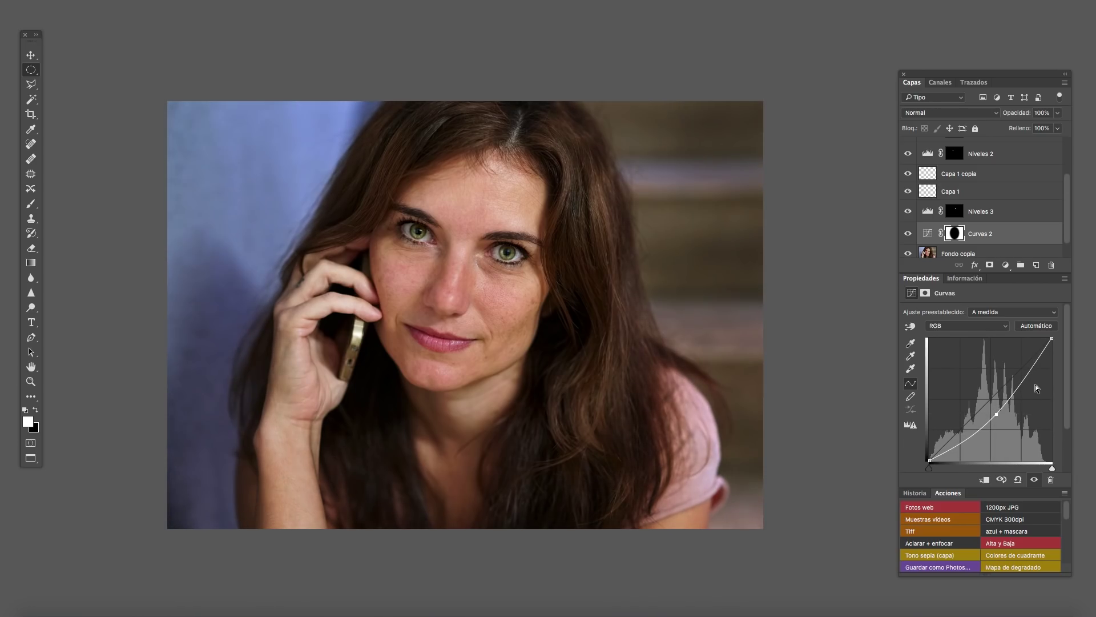
Compare the vignette with the unedited image, then reselect Fondo copia and fit the image.
scroll(1064, 220, down, 1)
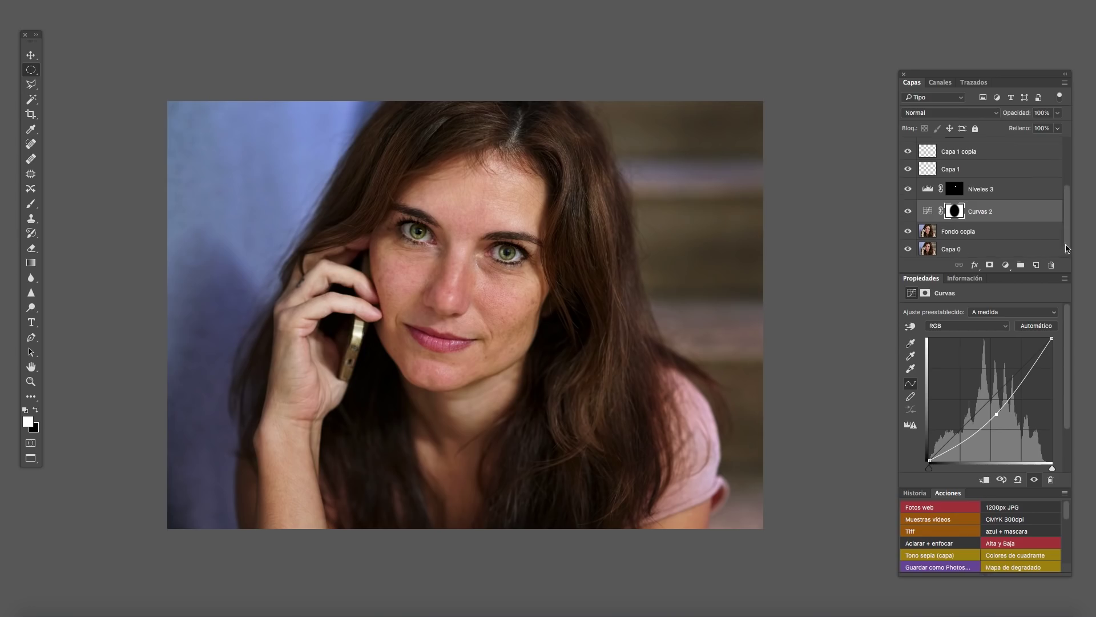
alt+click(908, 233)
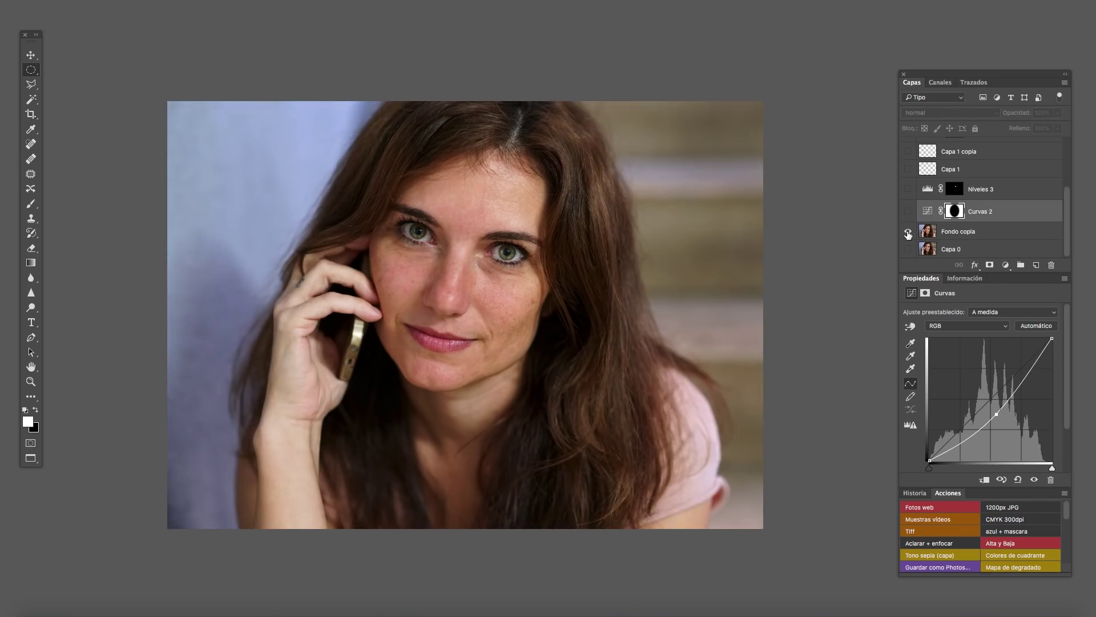
alt+click(908, 233)
alt+click(908, 233)
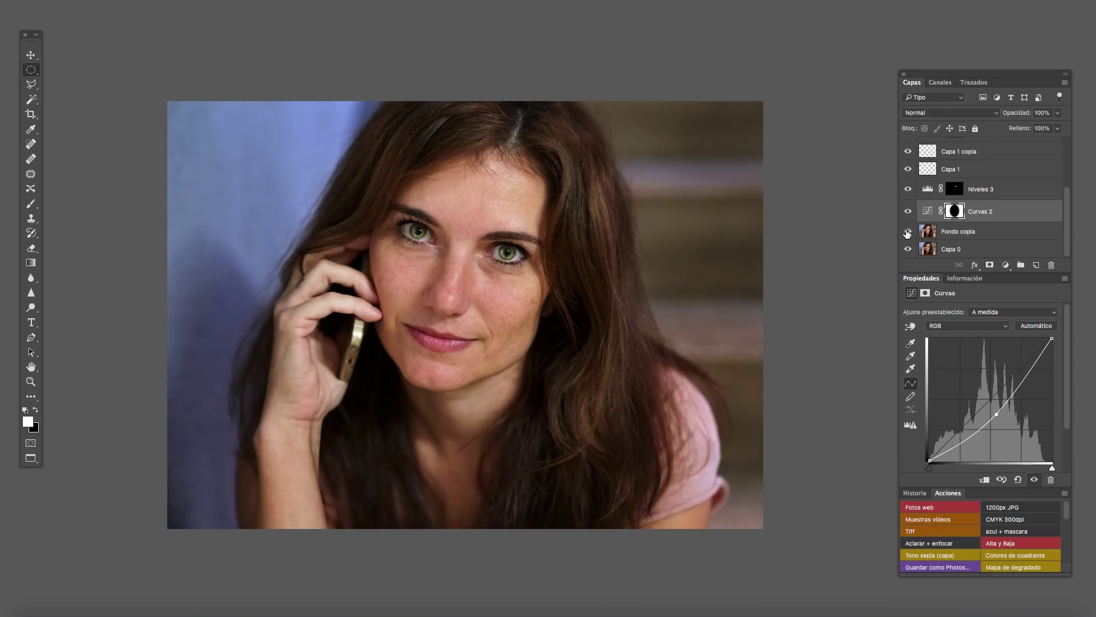
click(959, 231)
key(ctrl+0)
right_click(33, 87)
Lasso both eyes into one selection and feather it by 3 pixels.
click(86, 83)
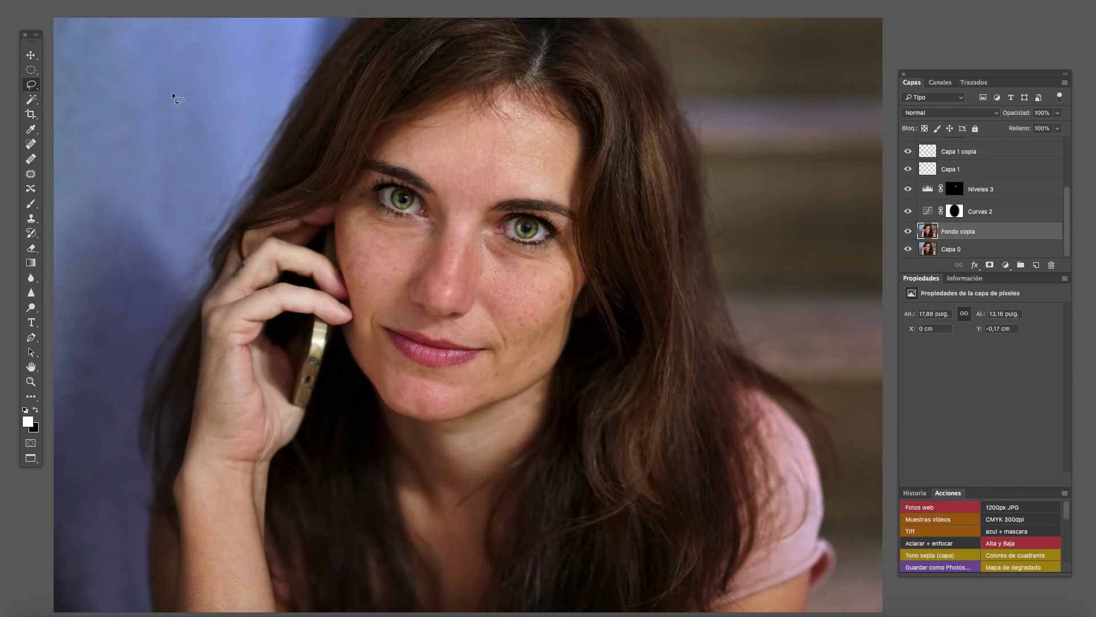
key(ctrl+plus)
key(ctrl+plus)
key(ctrl+plus)
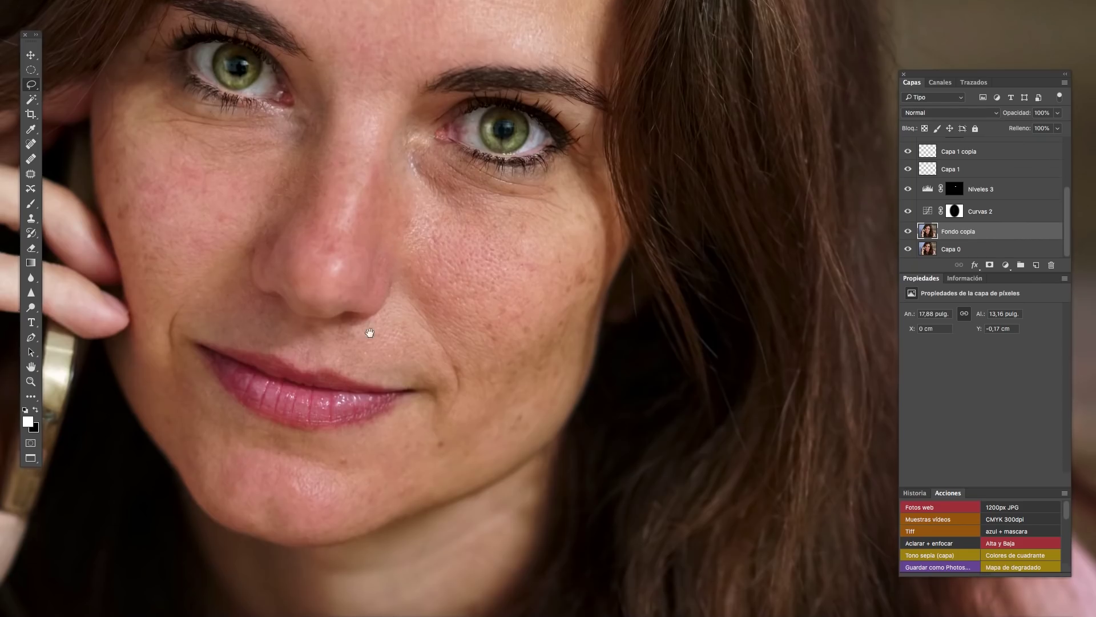
scroll(461, 259, up, 3)
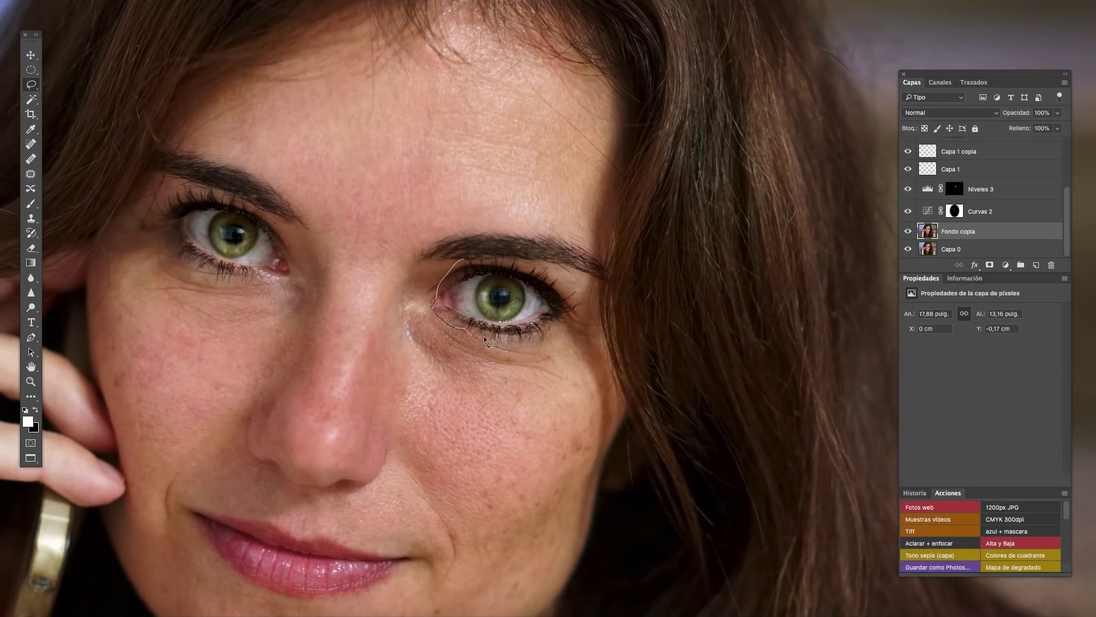
drag(506, 256, 510, 258)
drag(183, 186, 184, 186)
click(293, 2)
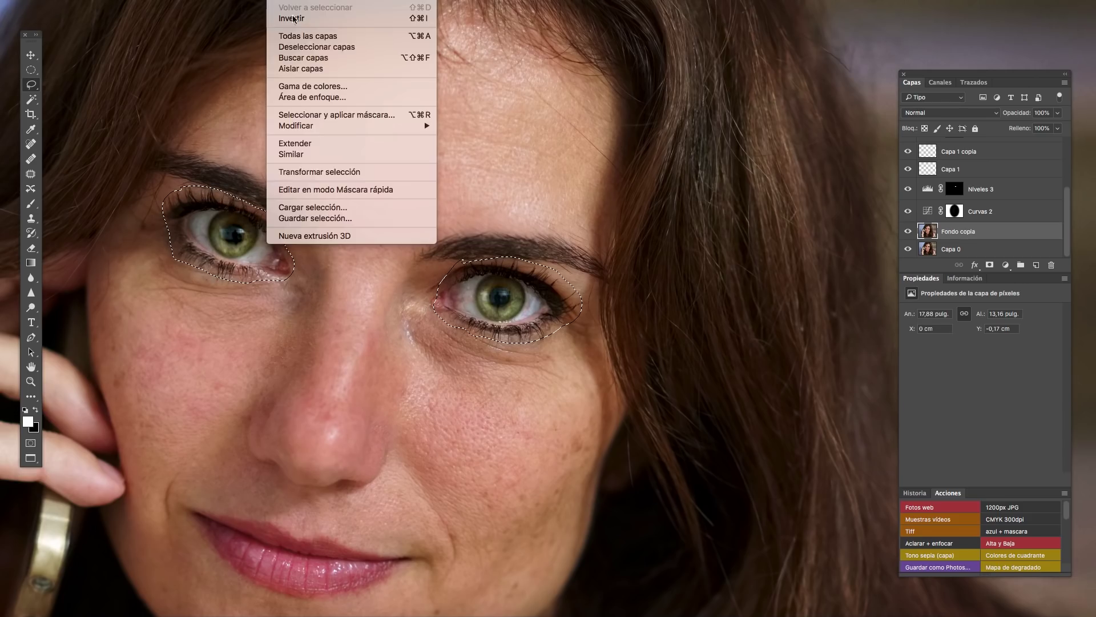
click(496, 171)
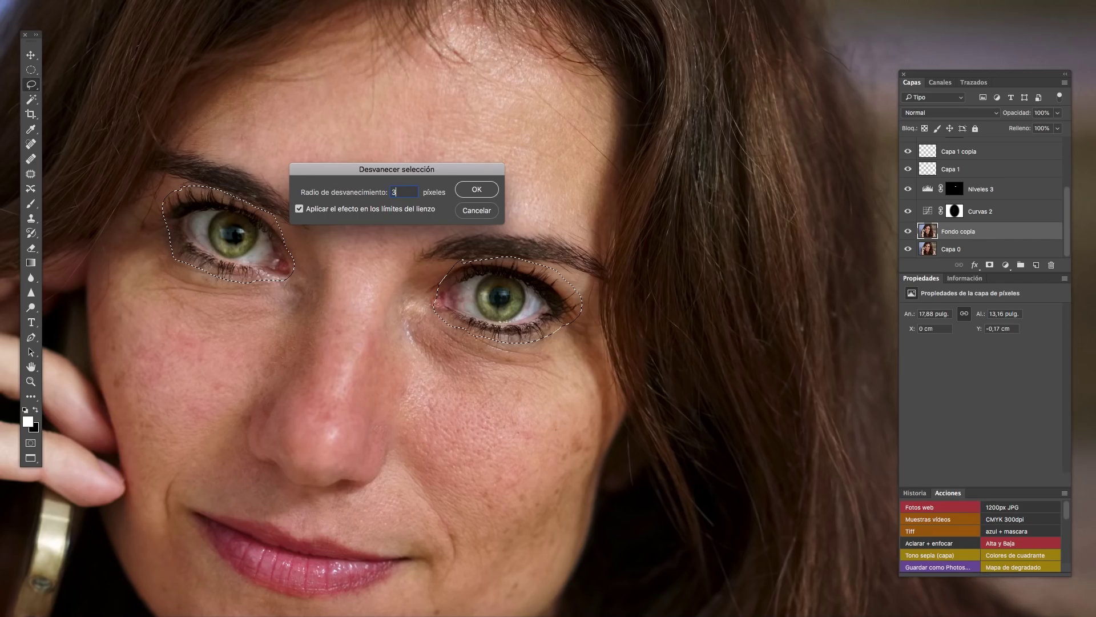
key(Return)
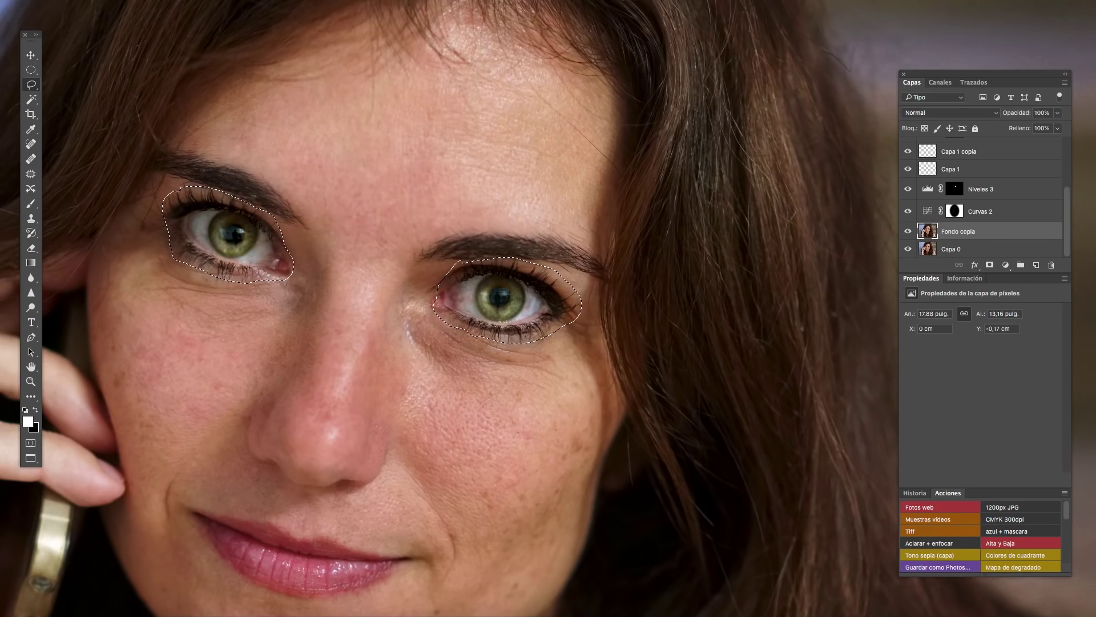
Apply Unsharp Mask to the selected eyes: amount 104%, radius 1.6 px, threshold 3.
click(331, 0)
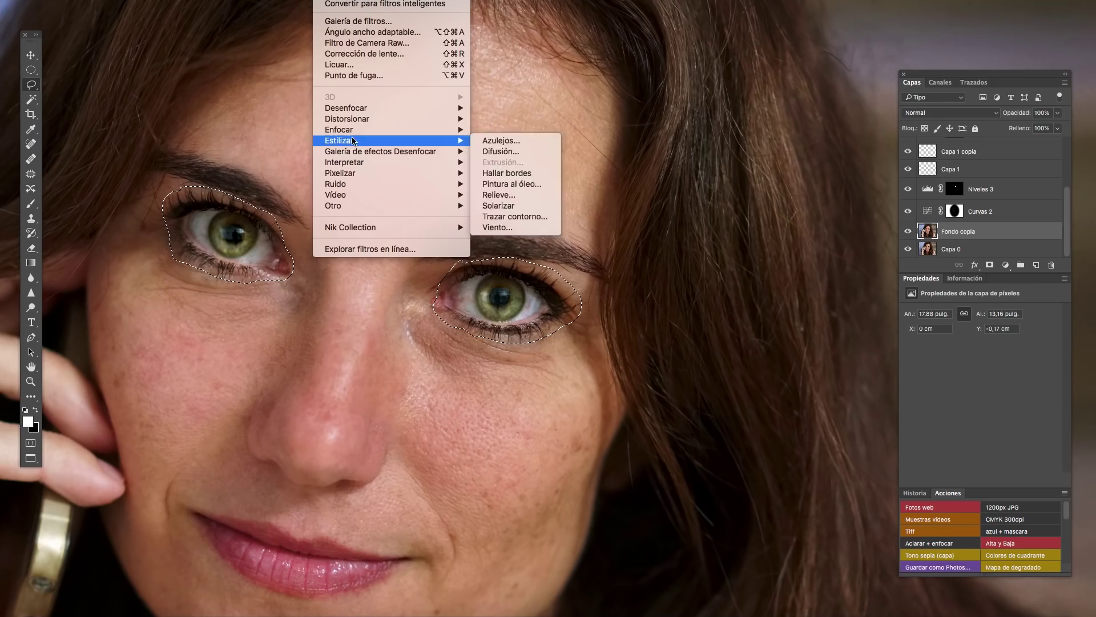
mouse_move(340, 129)
click(539, 188)
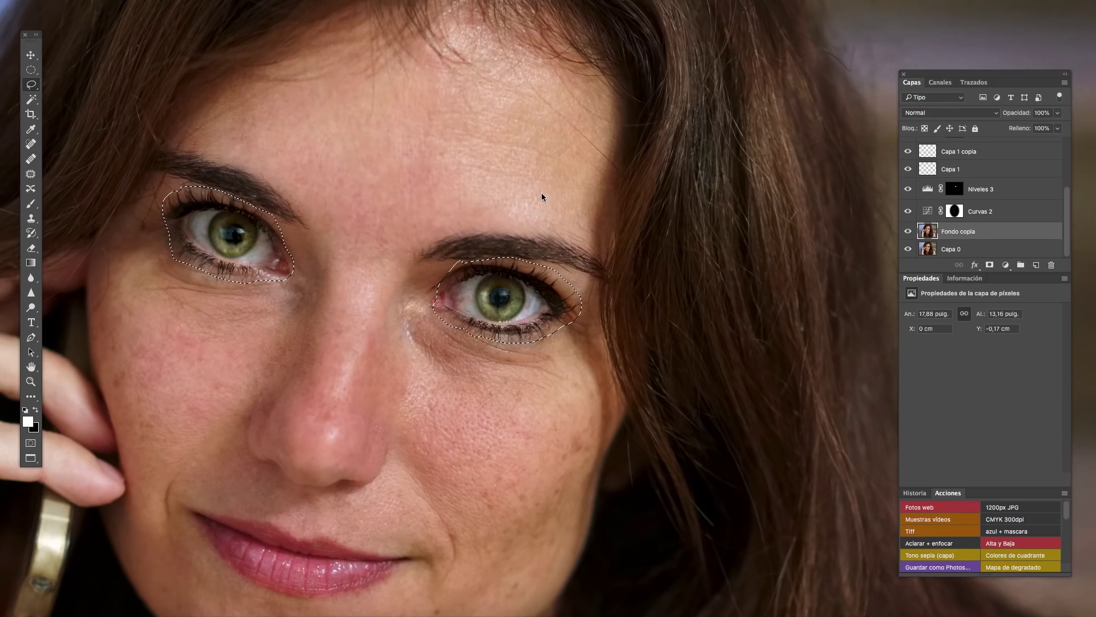
text(83)
key(Tab)
text(1,6)
key(shift+Tab)
drag(670, 233, 688, 237)
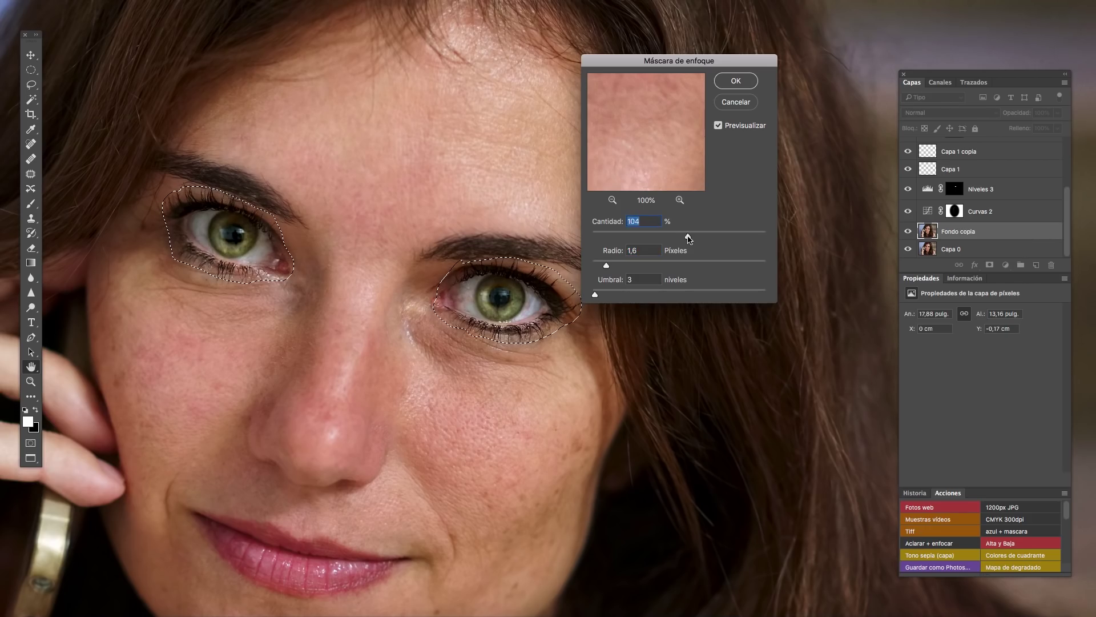
click(740, 80)
Deselect the eyes, zoom out to the whole face, and swap foreground and background colours.
key(ctrl+d)
key(ctrl+minus)
key(x)
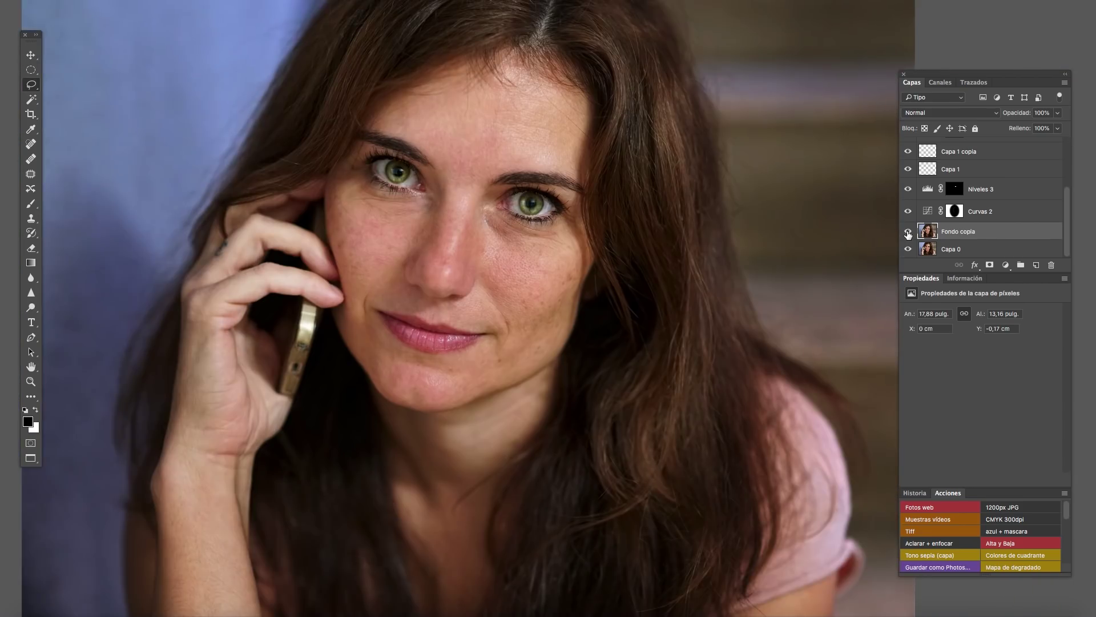
alt+click(908, 233)
alt+click(908, 233)
alt+click(908, 233)
alt+click(909, 233)
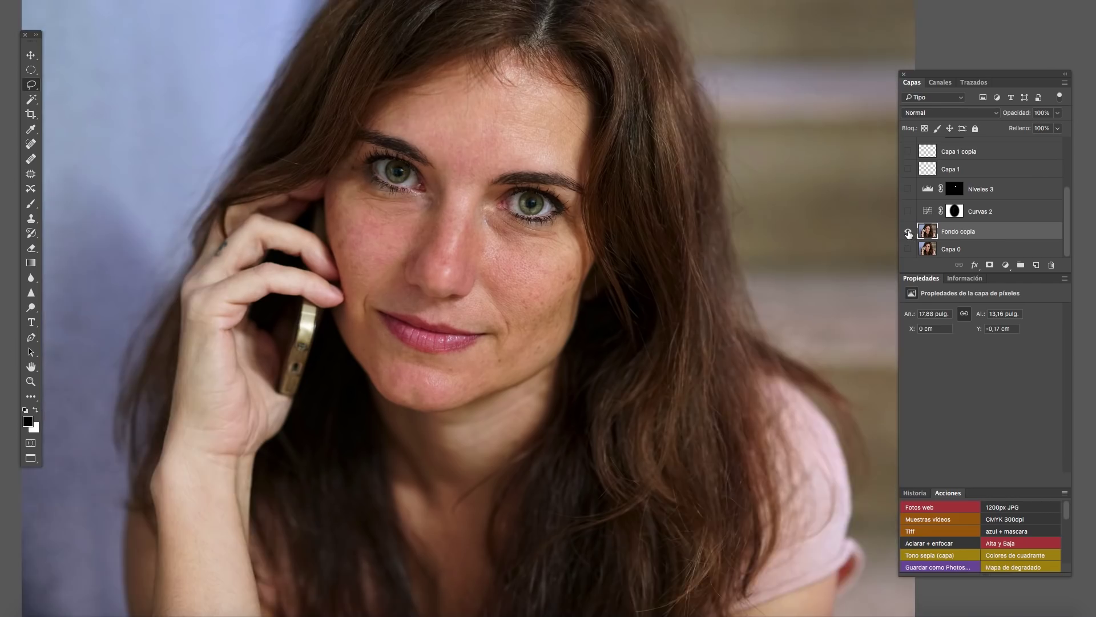
alt+click(909, 233)
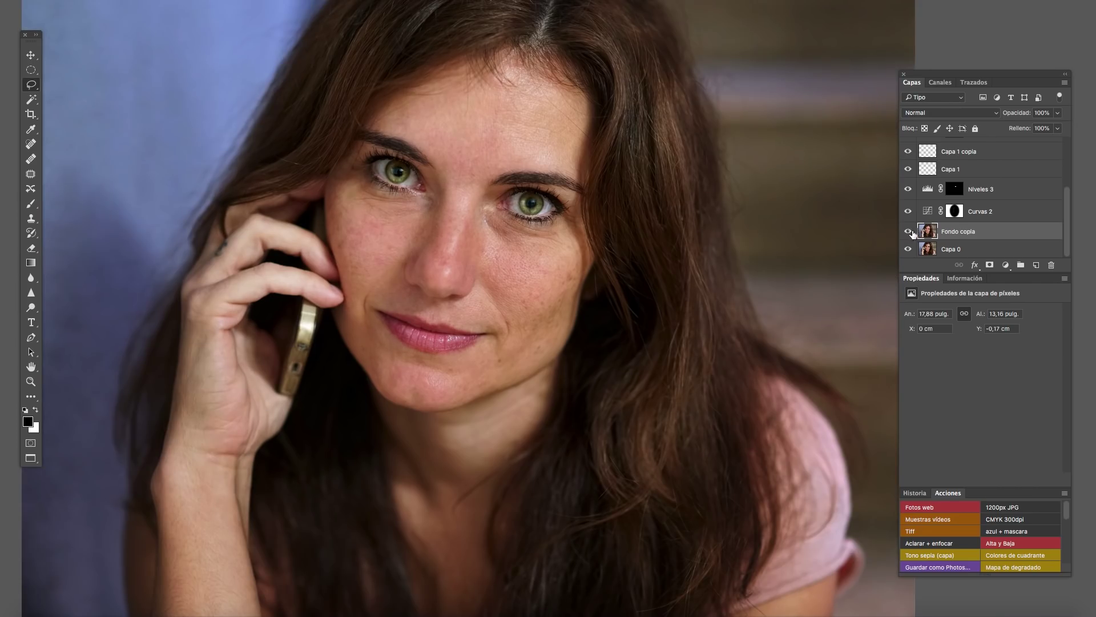
alt+click(908, 233)
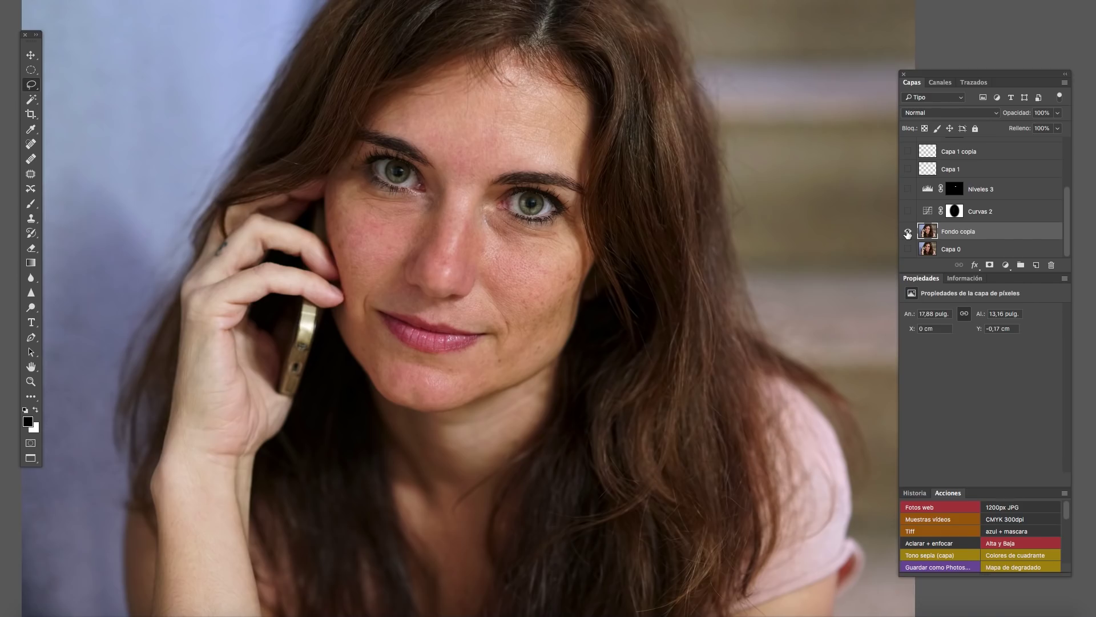
alt+click(908, 233)
alt+click(909, 232)
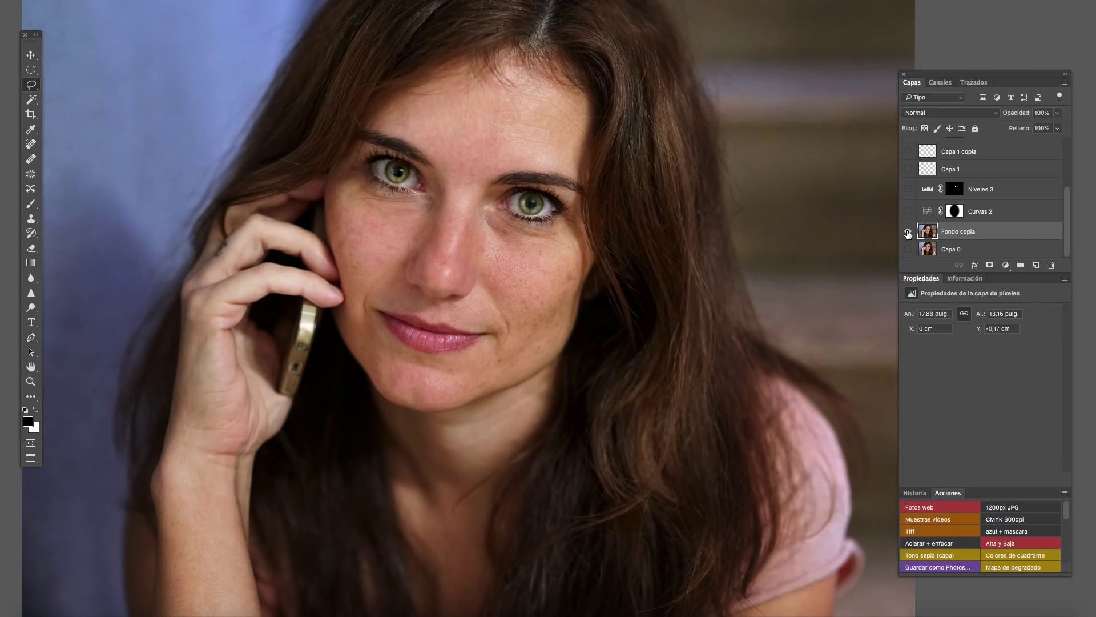
alt+click(908, 231)
click(908, 232)
click(909, 232)
click(908, 232)
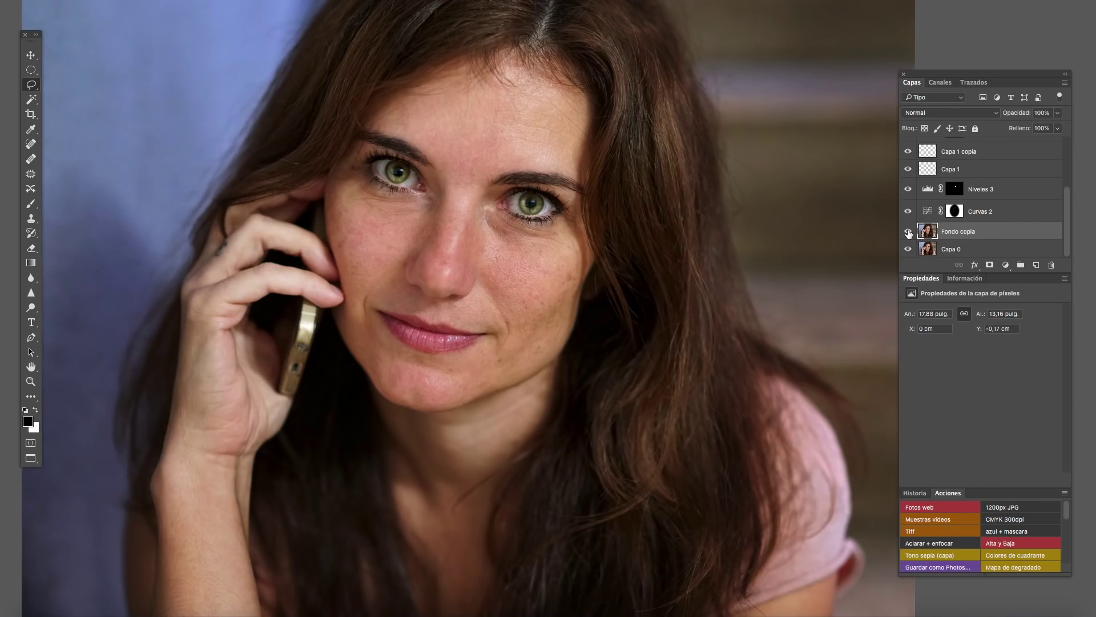